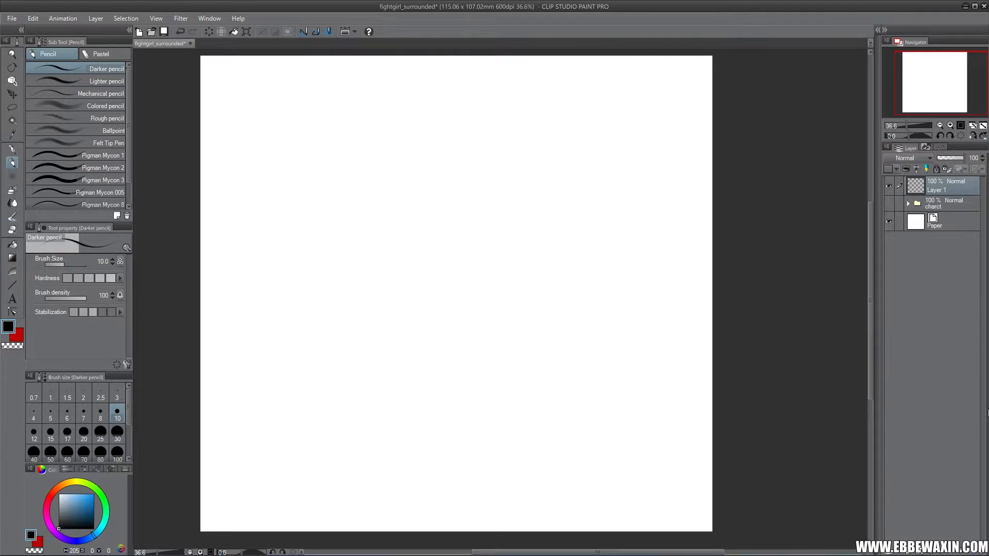
- Sketch a small sun with rays and a flame in the upper part of the canvas using the Darker pencil
{"action": "mouse_move", "coordinate": [252, 119]}
{"action": "left_mouse_down"}
{"action": "mouse_move", "coordinate": [270, 129]}
{"action": "mouse_move", "coordinate": [255, 117]}
{"action": "left_mouse_up"}
{"action": "mouse_move", "coordinate": [266, 158]}
{"action": "left_mouse_down"}
{"action": "mouse_move", "coordinate": [282, 195]}
{"action": "mouse_move", "coordinate": [306, 164]}
{"action": "left_mouse_up"}
{"action": "left_click_drag", "start_coordinate": [289, 137], "coordinate": [310, 149]}
{"action": "mouse_move", "coordinate": [383, 190]}
{"action": "left_mouse_down"}
{"action": "mouse_move", "coordinate": [395, 149]}
{"action": "mouse_move", "coordinate": [420, 168]}
{"action": "mouse_move", "coordinate": [423, 187]}
{"action": "left_mouse_up"}
{"action": "mouse_move", "coordinate": [397, 192]}
{"action": "left_mouse_down"}
{"action": "mouse_move", "coordinate": [401, 175]}
{"action": "mouse_move", "coordinate": [412, 179]}
{"action": "left_mouse_up"}
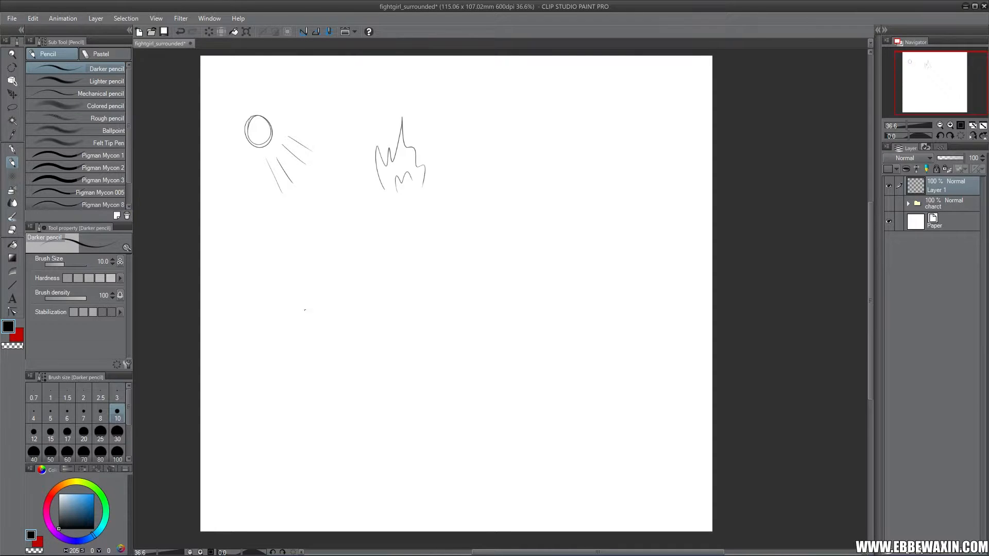
- Draw a circle left of the canvas centre by outlining an elliptical selection with a 2 px line on its border
{"action": "left_click", "coordinate": [12, 107]}
{"action": "left_click", "coordinate": [62, 88]}
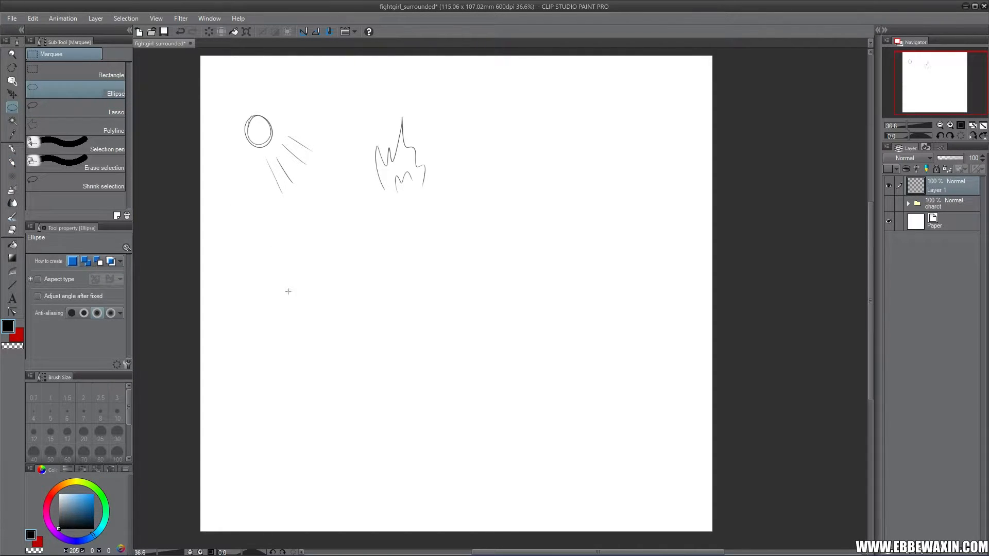
{"action": "left_click_drag", "start_coordinate": [285, 281], "coordinate": [360, 349]}
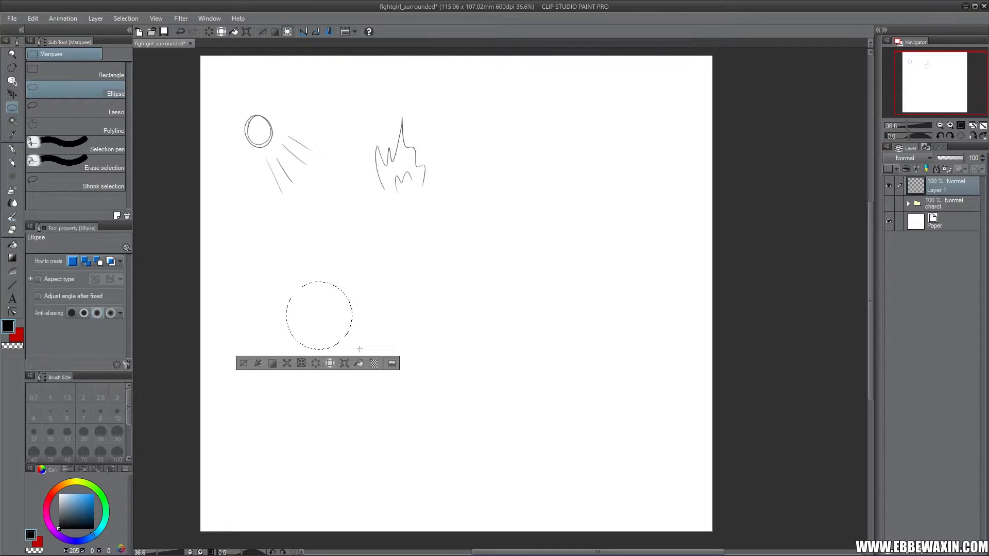
{"action": "left_click", "coordinate": [258, 363]}
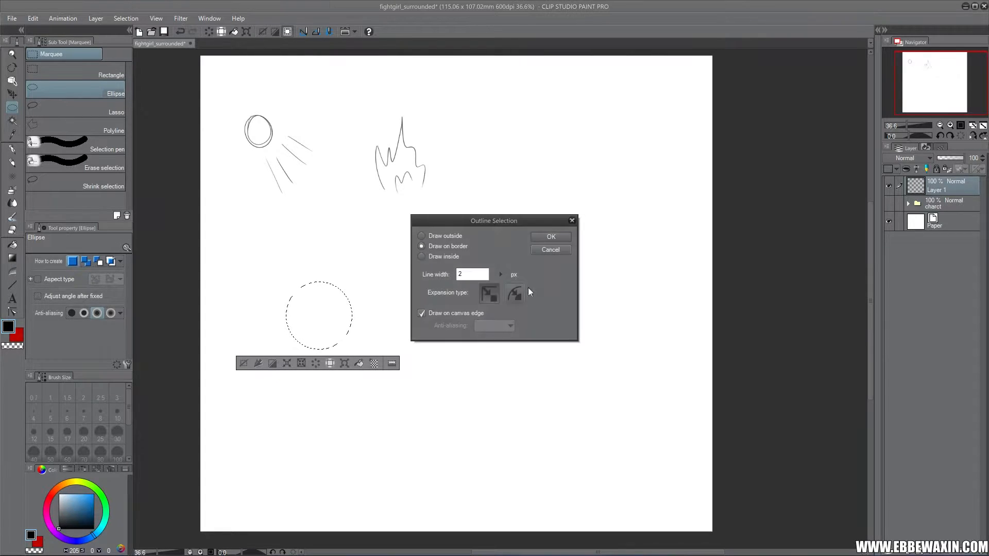
{"action": "left_click", "coordinate": [551, 237]}
{"action": "left_click", "coordinate": [155, 97]}
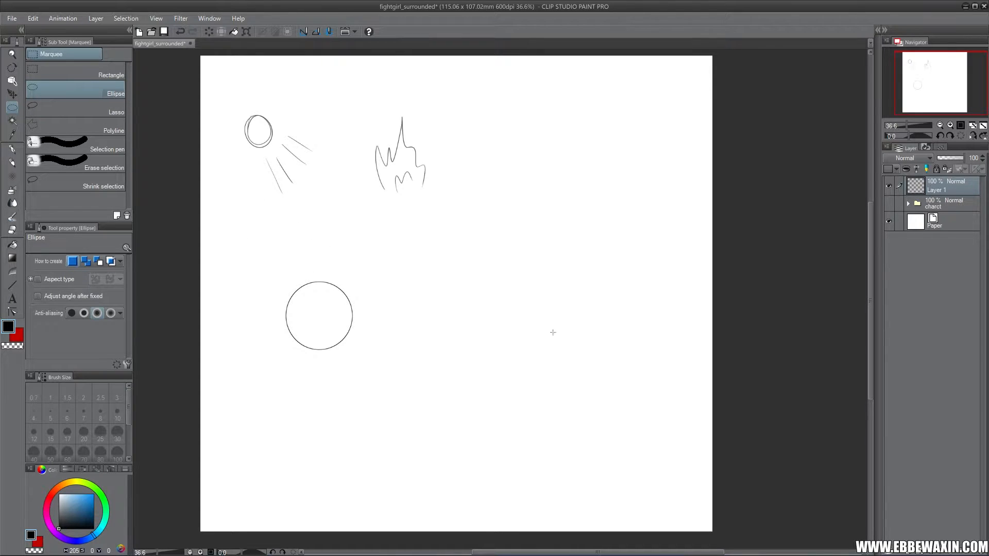
- Copy the circle onto a new layer and move the copy beside the original to the middle of the canvas
{"action": "left_click_drag", "start_coordinate": [268, 266], "coordinate": [378, 370]}
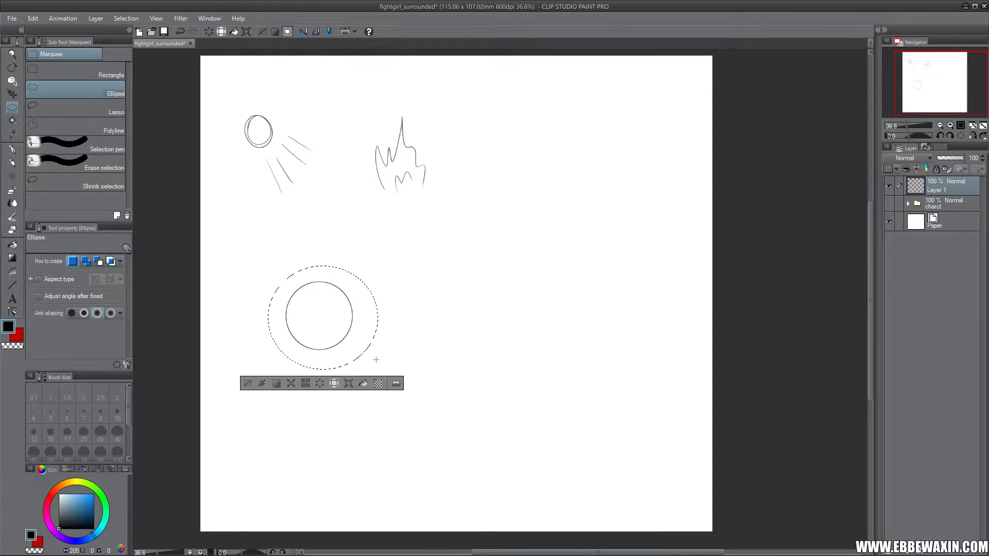
{"action": "key", "text": "ctrl+c"}
{"action": "key", "text": "ctrl+v"}
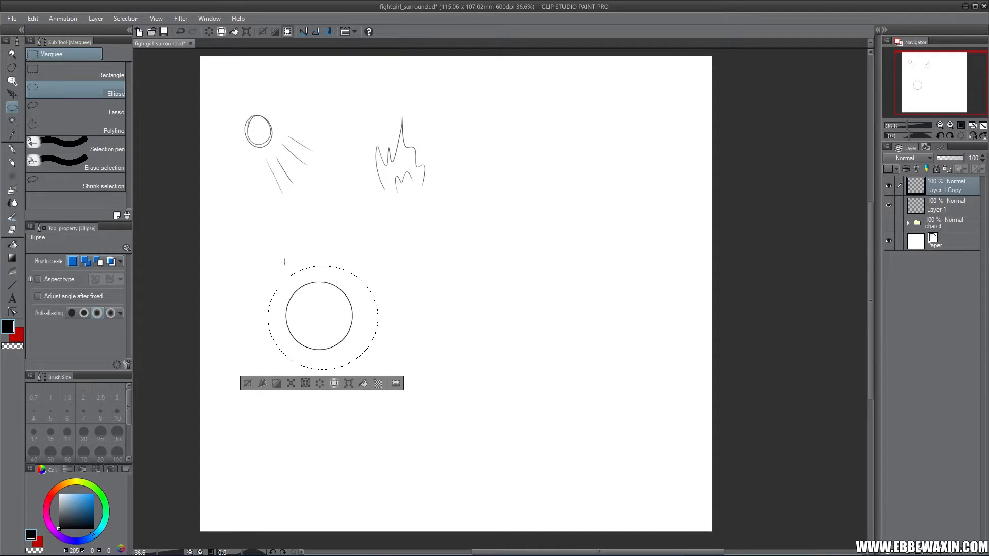
{"action": "key", "text": "k"}
{"action": "left_click_drag", "start_coordinate": [343, 312], "coordinate": [461, 313]}
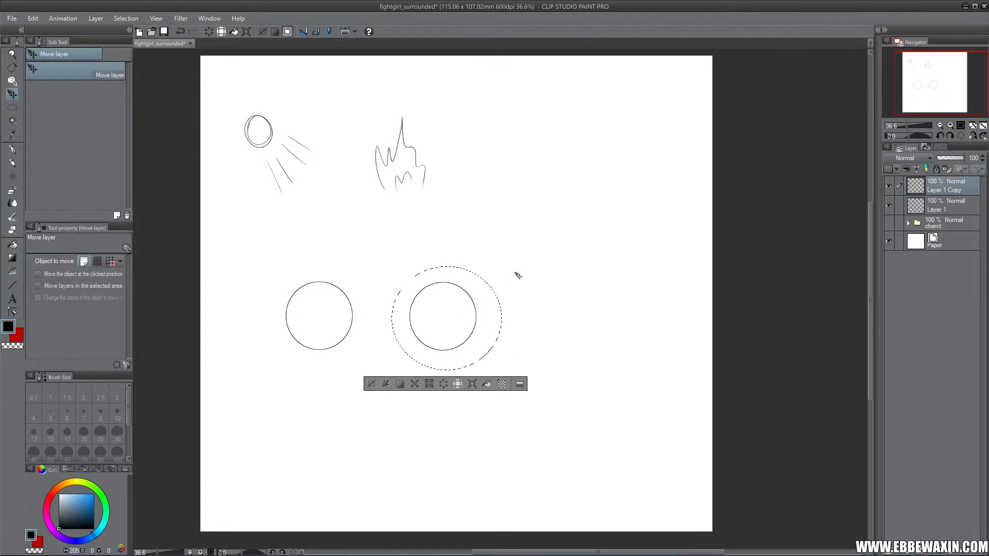
- Paste another copy of the circle, move it right of the middle one to complete the row, and clear the selection
{"action": "key", "text": "ctrl+c"}
{"action": "key", "text": "ctrl+v"}
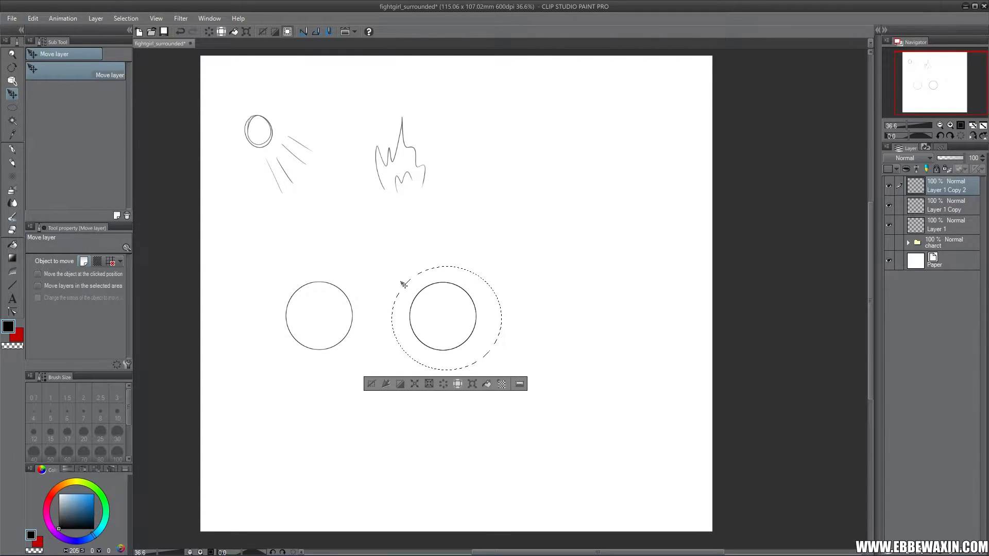
{"action": "left_click_drag", "start_coordinate": [447, 307], "coordinate": [580, 310]}
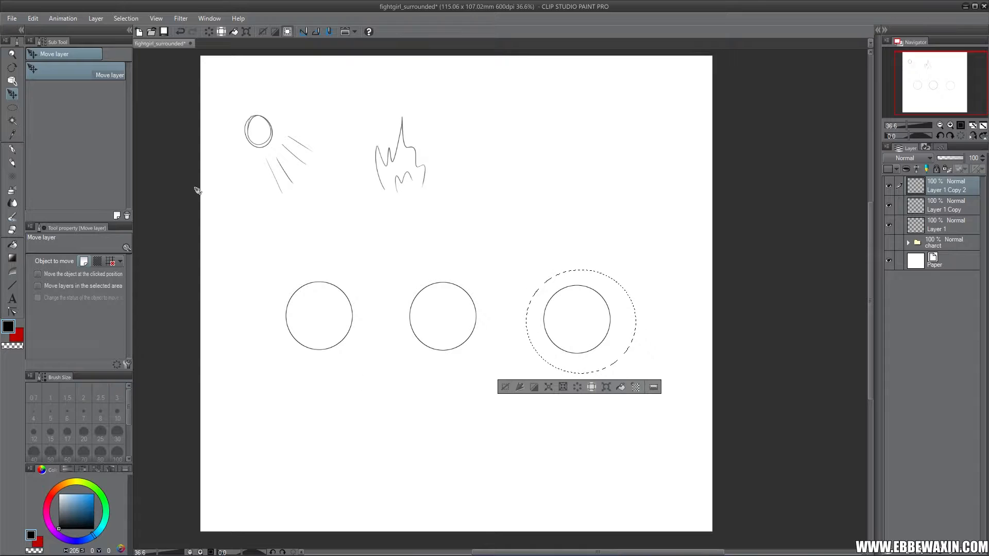
{"action": "left_click", "coordinate": [13, 107]}
{"action": "left_click", "coordinate": [182, 136]}
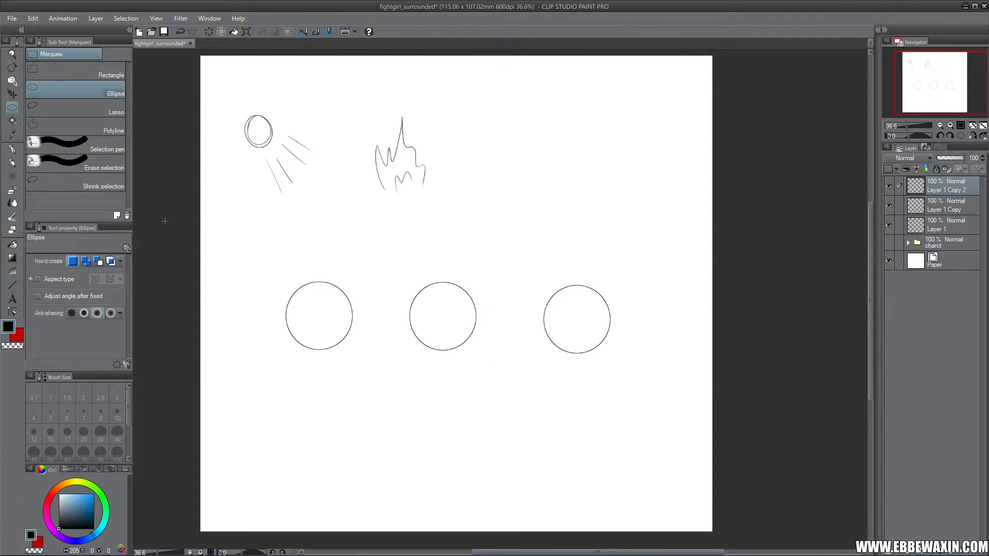
- Sketch a horizontal ground line outside and between the three circles with the Darker pencil at size 10
{"action": "left_click", "coordinate": [13, 163]}
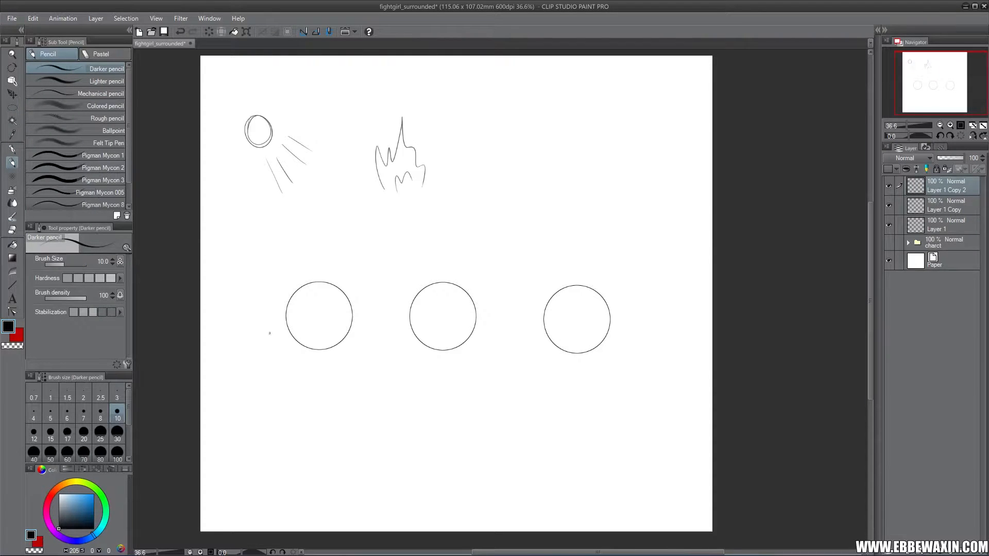
{"action": "mouse_move", "coordinate": [225, 331]}
{"action": "left_mouse_down"}
{"action": "mouse_move", "coordinate": [284, 325]}
{"action": "mouse_move", "coordinate": [272, 327]}
{"action": "left_mouse_up"}
{"action": "left_click_drag", "start_coordinate": [351, 325], "coordinate": [402, 323]}
{"action": "mouse_move", "coordinate": [484, 322]}
{"action": "left_mouse_down"}
{"action": "mouse_move", "coordinate": [541, 319]}
{"action": "mouse_move", "coordinate": [522, 320]}
{"action": "left_mouse_up"}
{"action": "left_click_drag", "start_coordinate": [616, 320], "coordinate": [701, 319]}
{"action": "left_click_drag", "start_coordinate": [656, 316], "coordinate": [701, 320]}
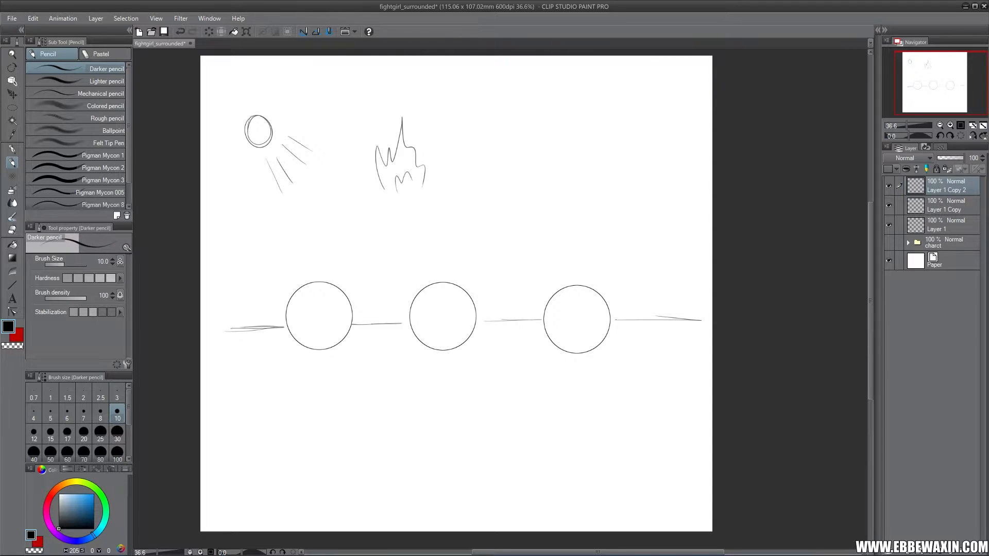
- Merge the three drawing layers into one and erase the sun and flame sketches with the Cy Eraser at size 100
{"action": "left_click", "coordinate": [12, 106]}
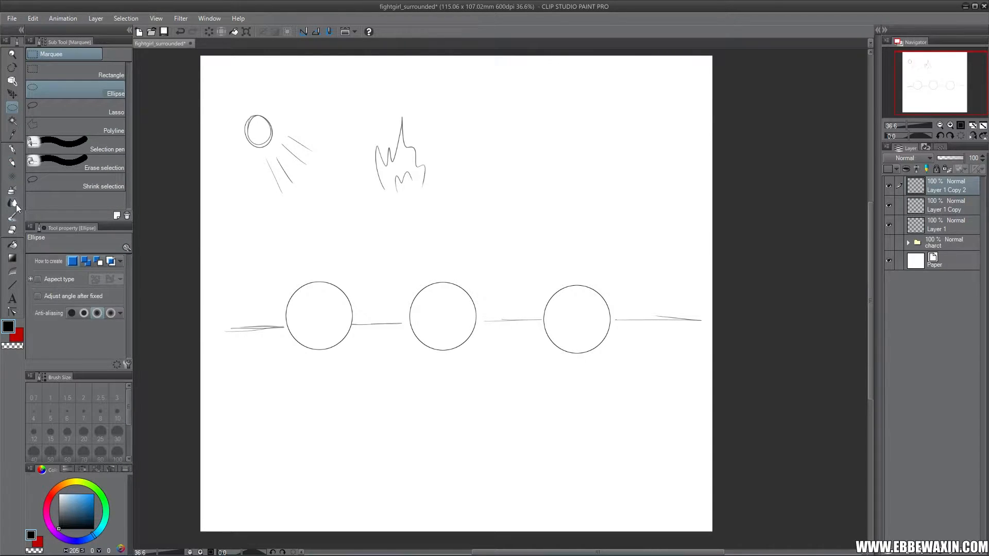
{"action": "left_click", "coordinate": [13, 229]}
{"action": "left_click", "coordinate": [117, 453]}
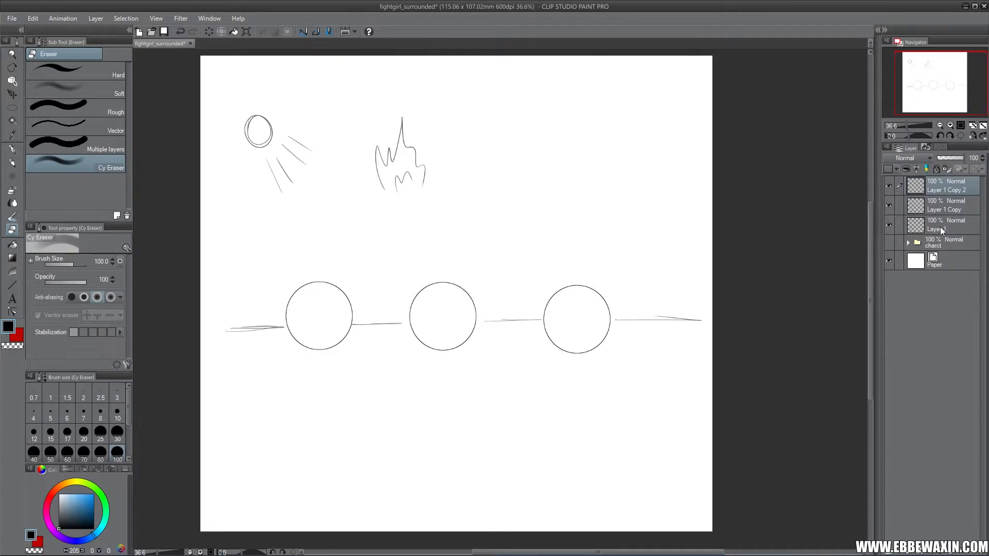
{"action": "left_click", "coordinate": [935, 227]}
{"action": "left_click", "coordinate": [958, 188], "text": "shift"}
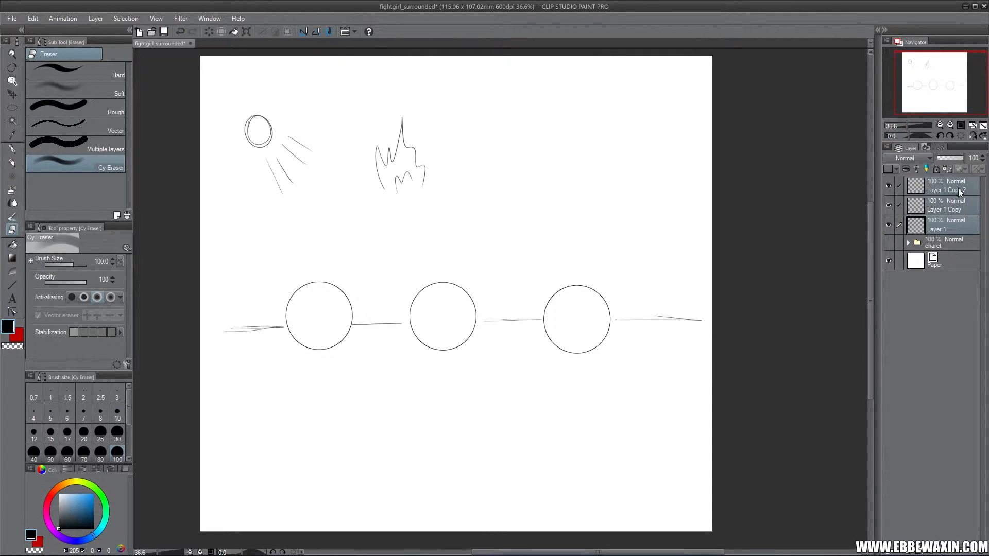
{"action": "right_click", "coordinate": [957, 187]}
{"action": "left_click", "coordinate": [921, 409]}
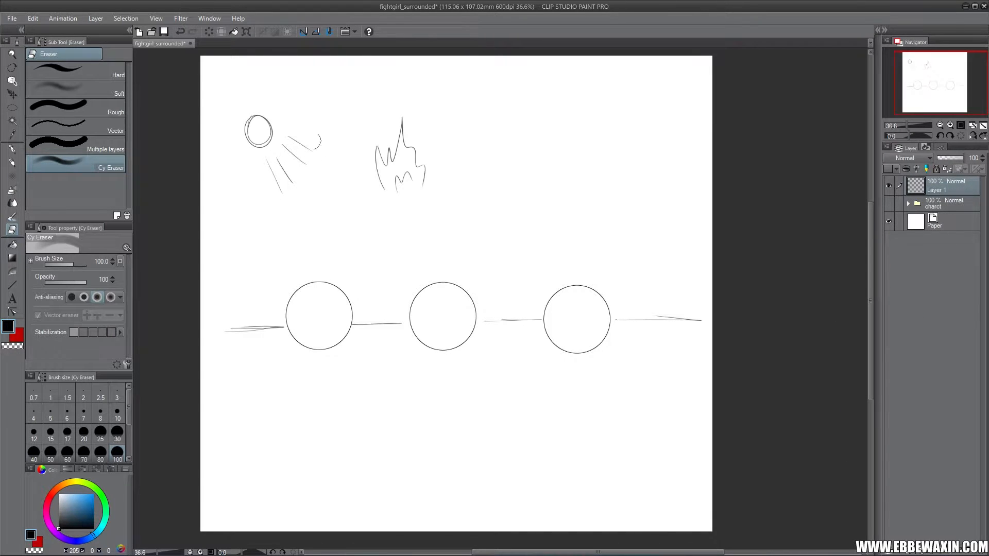
{"action": "mouse_move", "coordinate": [251, 119]}
{"action": "left_mouse_down"}
{"action": "mouse_move", "coordinate": [283, 184]}
{"action": "mouse_move", "coordinate": [300, 137]}
{"action": "mouse_move", "coordinate": [343, 161]}
{"action": "mouse_move", "coordinate": [376, 148]}
{"action": "mouse_move", "coordinate": [399, 122]}
{"action": "mouse_move", "coordinate": [420, 177]}
{"action": "left_mouse_up"}
- Pencil a small light source with short rays for each circle: above the middle one, upper right of the left, upper left of the right
{"action": "left_click", "coordinate": [14, 163]}
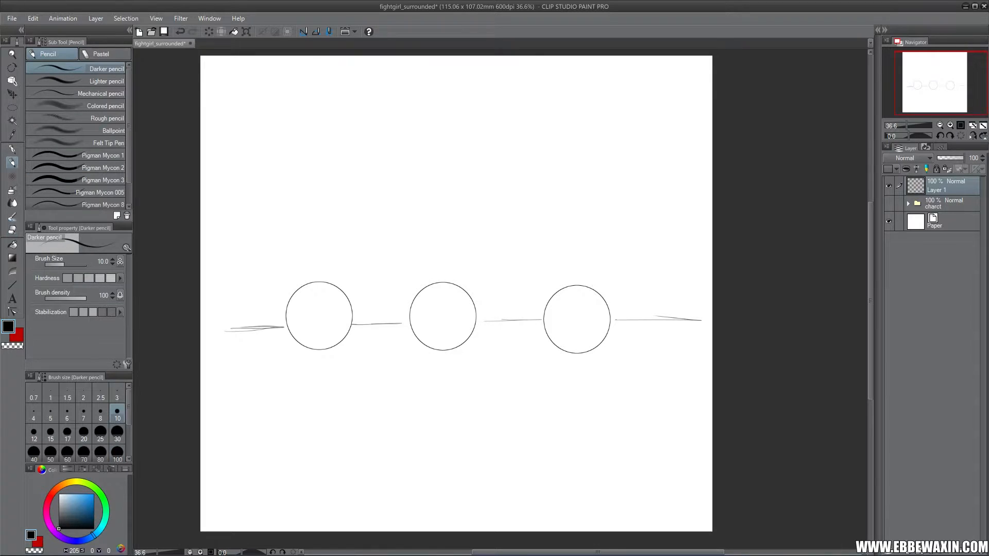
{"action": "mouse_move", "coordinate": [433, 197]}
{"action": "left_mouse_down"}
{"action": "mouse_move", "coordinate": [451, 205]}
{"action": "mouse_move", "coordinate": [430, 244]}
{"action": "mouse_move", "coordinate": [441, 247]}
{"action": "left_mouse_up"}
{"action": "left_click_drag", "start_coordinate": [446, 225], "coordinate": [449, 246]}
{"action": "mouse_move", "coordinate": [517, 262]}
{"action": "left_mouse_down"}
{"action": "mouse_move", "coordinate": [531, 282]}
{"action": "mouse_move", "coordinate": [541, 276]}
{"action": "left_mouse_up"}
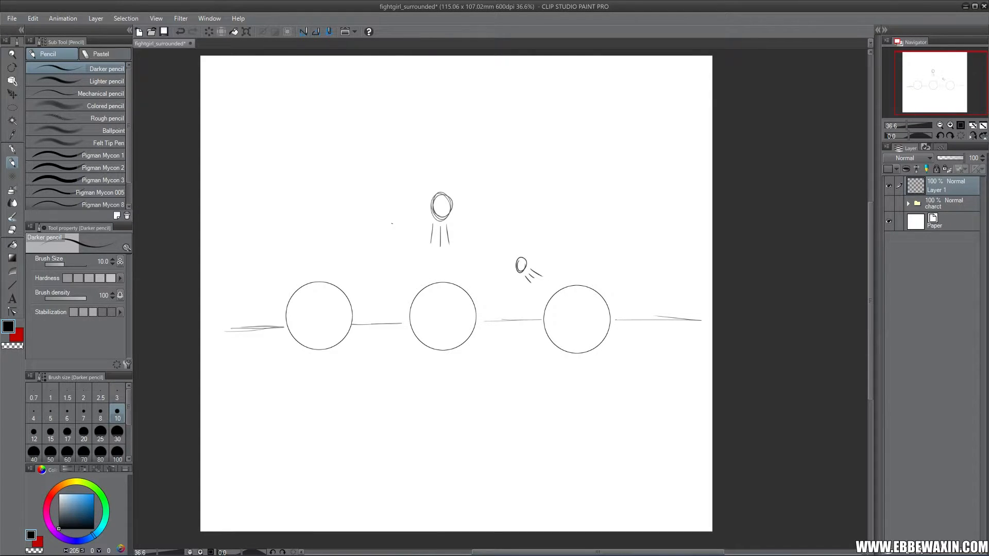
{"action": "mouse_move", "coordinate": [386, 208]}
{"action": "left_mouse_down"}
{"action": "mouse_move", "coordinate": [401, 219]}
{"action": "mouse_move", "coordinate": [387, 211]}
{"action": "mouse_move", "coordinate": [396, 232]}
{"action": "mouse_move", "coordinate": [363, 237]}
{"action": "mouse_move", "coordinate": [387, 252]}
{"action": "left_mouse_up"}
- Draw arrows from the middle light source down onto and past both sides of the middle circle
{"action": "mouse_move", "coordinate": [440, 229]}
{"action": "left_mouse_down"}
{"action": "mouse_move", "coordinate": [439, 272]}
{"action": "mouse_move", "coordinate": [442, 260]}
{"action": "mouse_move", "coordinate": [425, 251]}
{"action": "mouse_move", "coordinate": [421, 270]}
{"action": "left_mouse_up"}
{"action": "left_click_drag", "start_coordinate": [415, 263], "coordinate": [418, 275]}
{"action": "left_click_drag", "start_coordinate": [452, 229], "coordinate": [462, 277]}
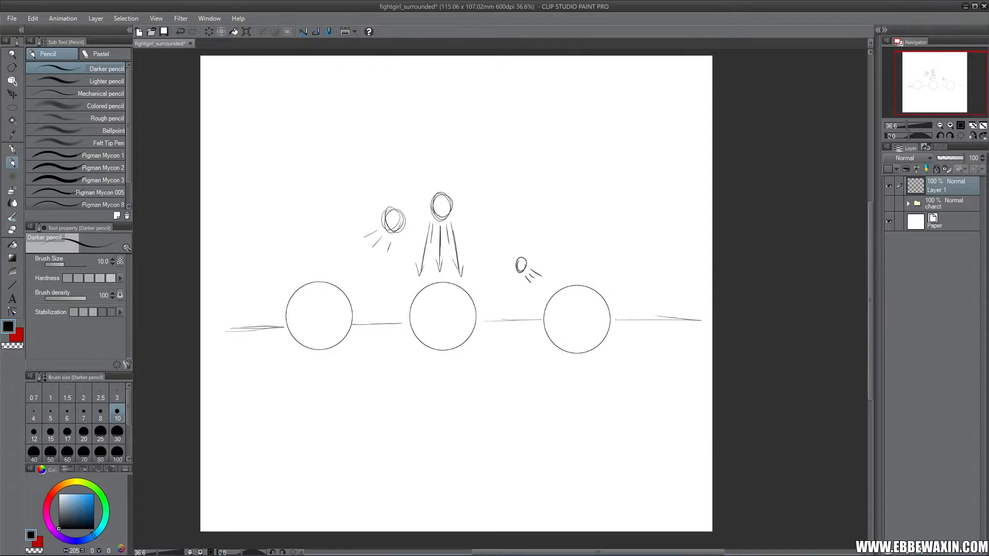
{"action": "left_click_drag", "start_coordinate": [423, 230], "coordinate": [407, 318]}
{"action": "left_click_drag", "start_coordinate": [453, 218], "coordinate": [487, 325]}
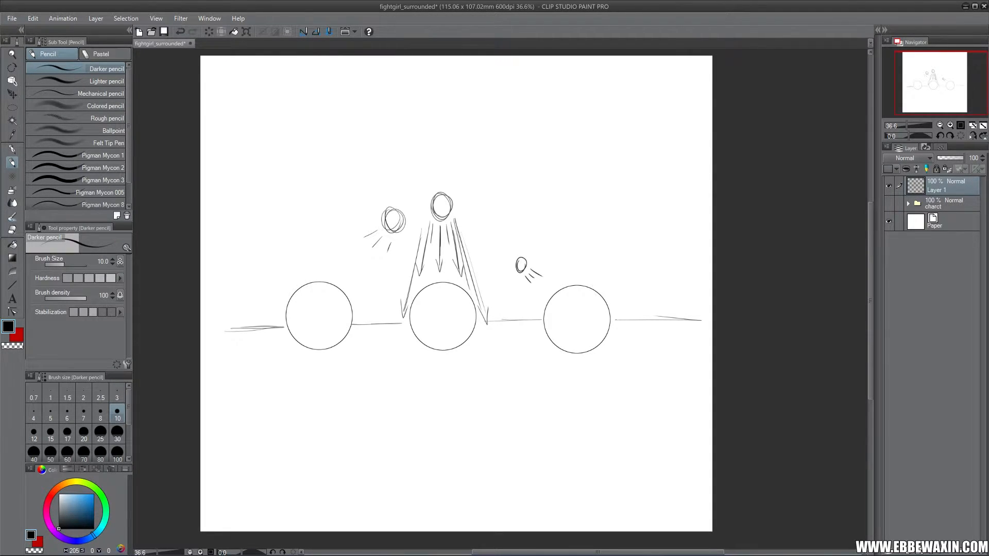
- Draw arrows from the left light source down-left onto and around the left circle
{"action": "left_click_drag", "start_coordinate": [378, 227], "coordinate": [254, 305]}
{"action": "left_click_drag", "start_coordinate": [380, 239], "coordinate": [341, 272]}
{"action": "left_click_drag", "start_coordinate": [348, 263], "coordinate": [339, 275]}
{"action": "left_click_drag", "start_coordinate": [391, 236], "coordinate": [355, 281]}
{"action": "left_click_drag", "start_coordinate": [361, 274], "coordinate": [352, 289]}
{"action": "left_click_drag", "start_coordinate": [397, 234], "coordinate": [357, 313]}
{"action": "left_click_drag", "start_coordinate": [394, 237], "coordinate": [361, 324]}
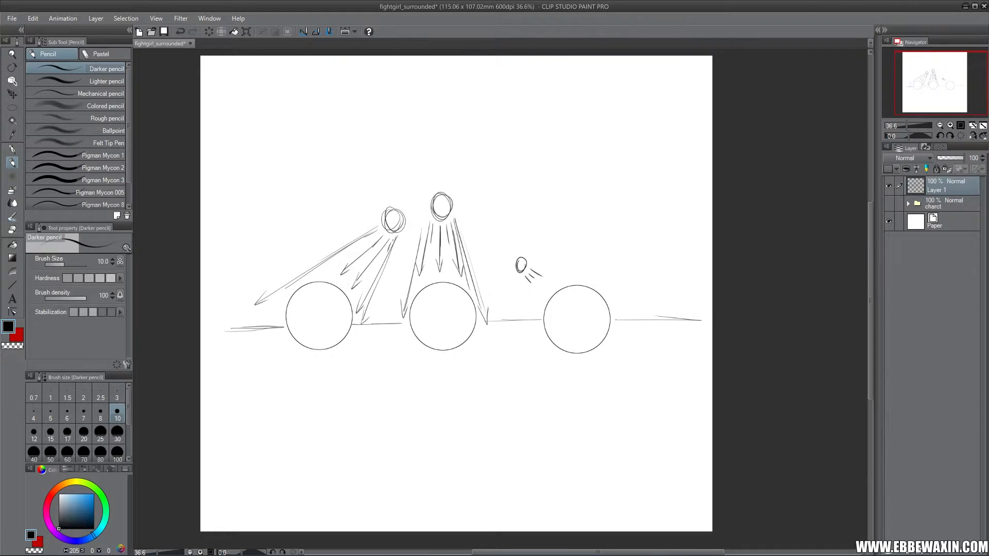
- Draw arrows from the right light source down-right onto and around the right circle
{"action": "left_click_drag", "start_coordinate": [523, 275], "coordinate": [538, 294]}
{"action": "left_click_drag", "start_coordinate": [523, 274], "coordinate": [547, 292]}
{"action": "mouse_move", "coordinate": [544, 283]}
{"action": "left_mouse_down"}
{"action": "mouse_move", "coordinate": [546, 292]}
{"action": "mouse_move", "coordinate": [554, 284]}
{"action": "left_mouse_up"}
{"action": "mouse_move", "coordinate": [545, 282]}
{"action": "left_mouse_down"}
{"action": "mouse_move", "coordinate": [553, 286]}
{"action": "mouse_move", "coordinate": [539, 301]}
{"action": "mouse_move", "coordinate": [537, 329]}
{"action": "left_mouse_up"}
{"action": "left_click_drag", "start_coordinate": [530, 309], "coordinate": [538, 332]}
{"action": "left_click_drag", "start_coordinate": [529, 264], "coordinate": [606, 284]}
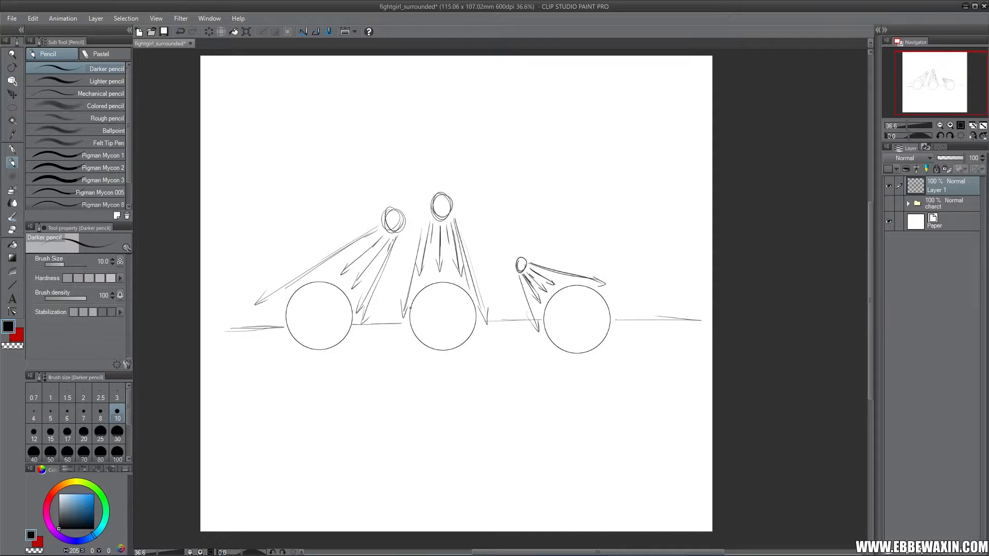
- Shade a dark crescent along the bottom of the middle circle and clean up its lower edge with the eraser
{"action": "mouse_move", "coordinate": [410, 315]}
{"action": "left_mouse_down"}
{"action": "mouse_move", "coordinate": [421, 337]}
{"action": "mouse_move", "coordinate": [469, 332]}
{"action": "mouse_move", "coordinate": [449, 339]}
{"action": "mouse_move", "coordinate": [414, 328]}
{"action": "mouse_move", "coordinate": [441, 351]}
{"action": "mouse_move", "coordinate": [429, 344]}
{"action": "mouse_move", "coordinate": [467, 333]}
{"action": "mouse_move", "coordinate": [435, 349]}
{"action": "mouse_move", "coordinate": [457, 345]}
{"action": "mouse_move", "coordinate": [470, 333]}
{"action": "mouse_move", "coordinate": [436, 339]}
{"action": "left_mouse_up"}
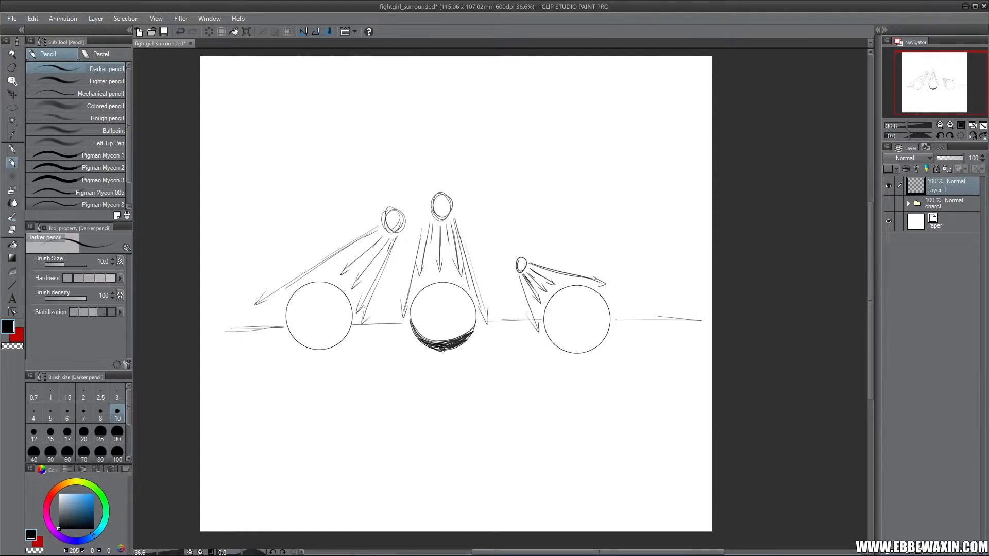
{"action": "left_click", "coordinate": [12, 229]}
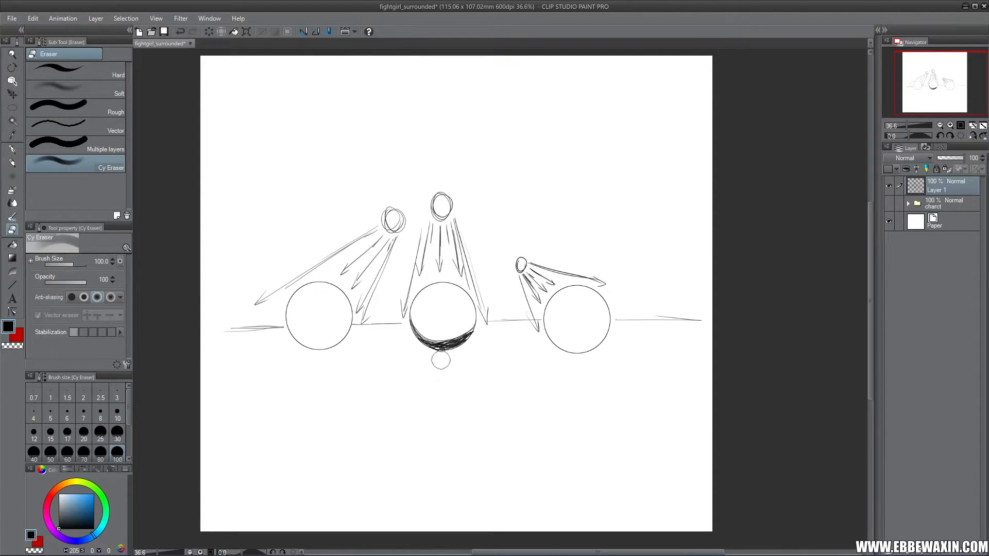
{"action": "left_click", "coordinate": [12, 162]}
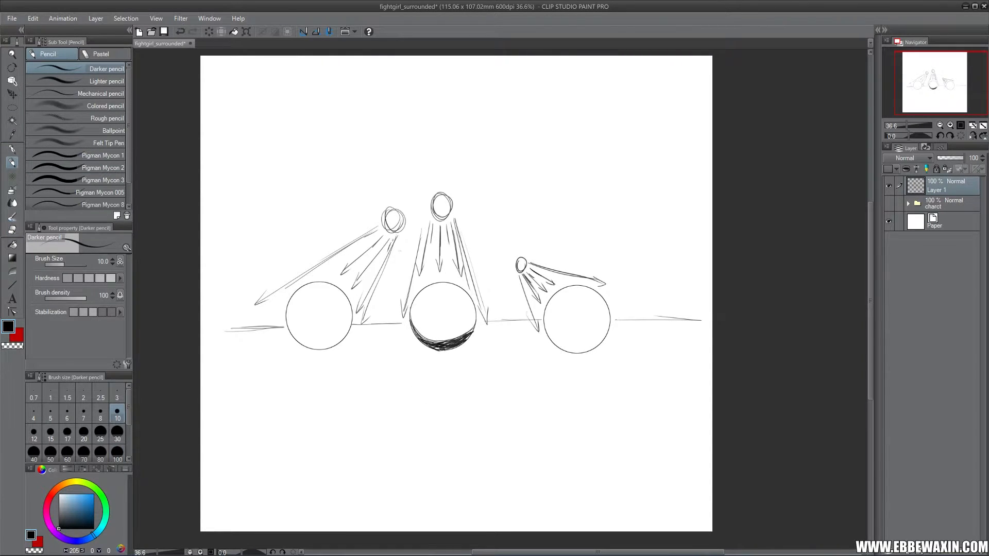
- Shade a crescent shadow along the lower-left edge of the left circle, opposite its light source
{"action": "mouse_move", "coordinate": [296, 295]}
{"action": "left_mouse_down"}
{"action": "mouse_move", "coordinate": [301, 332]}
{"action": "mouse_move", "coordinate": [316, 343]}
{"action": "mouse_move", "coordinate": [298, 297]}
{"action": "left_mouse_up"}
{"action": "mouse_move", "coordinate": [298, 292]}
{"action": "left_mouse_down"}
{"action": "mouse_move", "coordinate": [306, 337]}
{"action": "mouse_move", "coordinate": [332, 341]}
{"action": "left_mouse_up"}
{"action": "mouse_move", "coordinate": [312, 342]}
{"action": "left_mouse_down"}
{"action": "mouse_move", "coordinate": [340, 338]}
{"action": "mouse_move", "coordinate": [306, 342]}
{"action": "mouse_move", "coordinate": [295, 299]}
{"action": "mouse_move", "coordinate": [289, 332]}
{"action": "mouse_move", "coordinate": [308, 348]}
{"action": "mouse_move", "coordinate": [330, 346]}
{"action": "left_mouse_up"}
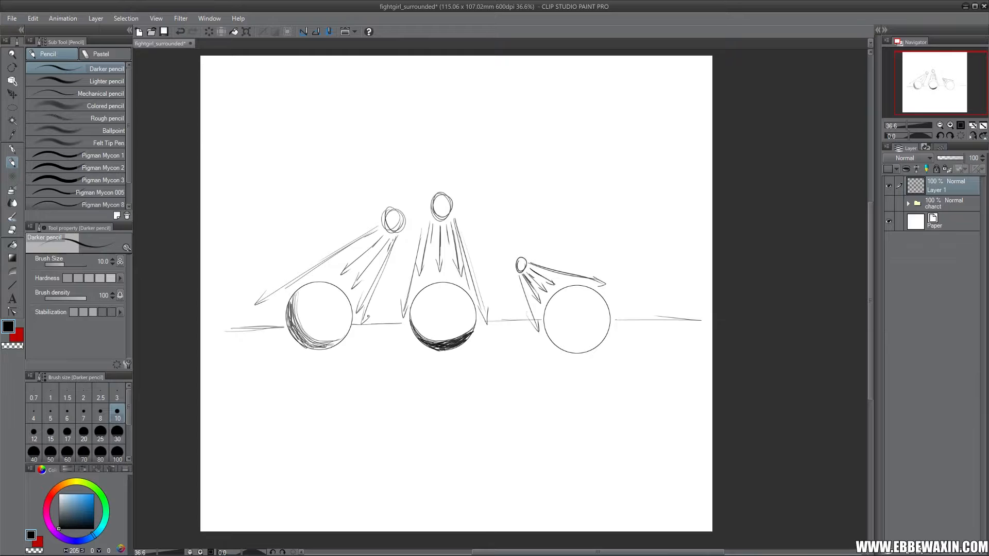
- Shade a crescent shadow along the lower-right edge of the right circle, opposite its light source
{"action": "mouse_move", "coordinate": [605, 299]}
{"action": "left_mouse_down"}
{"action": "mouse_move", "coordinate": [599, 331]}
{"action": "mouse_move", "coordinate": [563, 350]}
{"action": "left_mouse_up"}
{"action": "mouse_move", "coordinate": [601, 310]}
{"action": "left_mouse_down"}
{"action": "mouse_move", "coordinate": [594, 334]}
{"action": "mouse_move", "coordinate": [600, 309]}
{"action": "left_mouse_up"}
{"action": "left_click_drag", "start_coordinate": [607, 309], "coordinate": [577, 350]}
{"action": "mouse_move", "coordinate": [605, 309]}
{"action": "left_mouse_down"}
{"action": "mouse_move", "coordinate": [603, 334]}
{"action": "mouse_move", "coordinate": [582, 350]}
{"action": "mouse_move", "coordinate": [594, 345]}
{"action": "mouse_move", "coordinate": [569, 353]}
{"action": "left_mouse_up"}
{"action": "left_click_drag", "start_coordinate": [595, 343], "coordinate": [587, 351]}
{"action": "left_click_drag", "start_coordinate": [609, 327], "coordinate": [599, 343]}
{"action": "left_click_drag", "start_coordinate": [608, 305], "coordinate": [598, 336]}
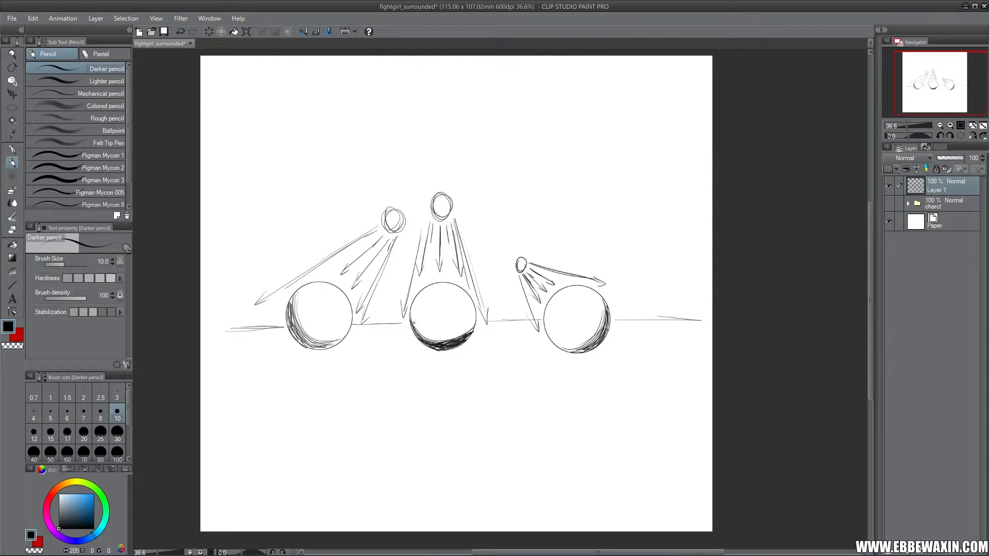
- Add lighter curved hatching inside the shadow edges of all three circles to form the halftones
{"action": "left_click_drag", "start_coordinate": [413, 322], "coordinate": [464, 334]}
{"action": "left_click_drag", "start_coordinate": [414, 330], "coordinate": [469, 339]}
{"action": "mouse_move", "coordinate": [410, 328]}
{"action": "left_mouse_down"}
{"action": "mouse_move", "coordinate": [437, 341]}
{"action": "mouse_move", "coordinate": [466, 337]}
{"action": "mouse_move", "coordinate": [465, 319]}
{"action": "mouse_move", "coordinate": [454, 321]}
{"action": "left_mouse_up"}
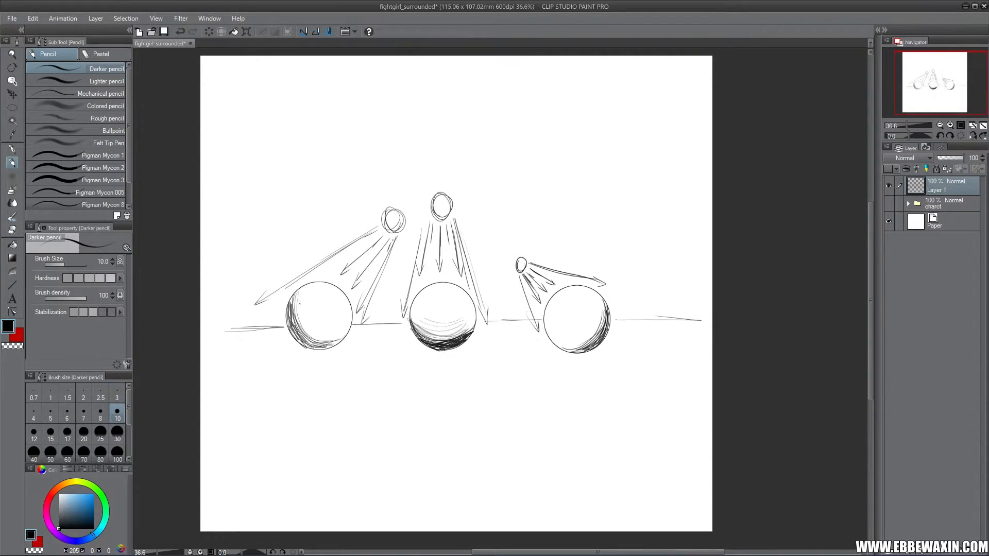
{"action": "mouse_move", "coordinate": [313, 293]}
{"action": "left_mouse_down"}
{"action": "mouse_move", "coordinate": [297, 337]}
{"action": "mouse_move", "coordinate": [328, 341]}
{"action": "left_mouse_up"}
{"action": "left_click_drag", "start_coordinate": [299, 292], "coordinate": [309, 313]}
{"action": "mouse_move", "coordinate": [605, 310]}
{"action": "left_mouse_down"}
{"action": "mouse_move", "coordinate": [587, 345]}
{"action": "mouse_move", "coordinate": [564, 350]}
{"action": "mouse_move", "coordinate": [577, 342]}
{"action": "left_mouse_up"}
{"action": "mouse_move", "coordinate": [582, 339]}
{"action": "left_mouse_down"}
{"action": "mouse_move", "coordinate": [562, 346]}
{"action": "mouse_move", "coordinate": [573, 340]}
{"action": "left_mouse_up"}
{"action": "left_click_drag", "start_coordinate": [591, 304], "coordinate": [565, 334]}
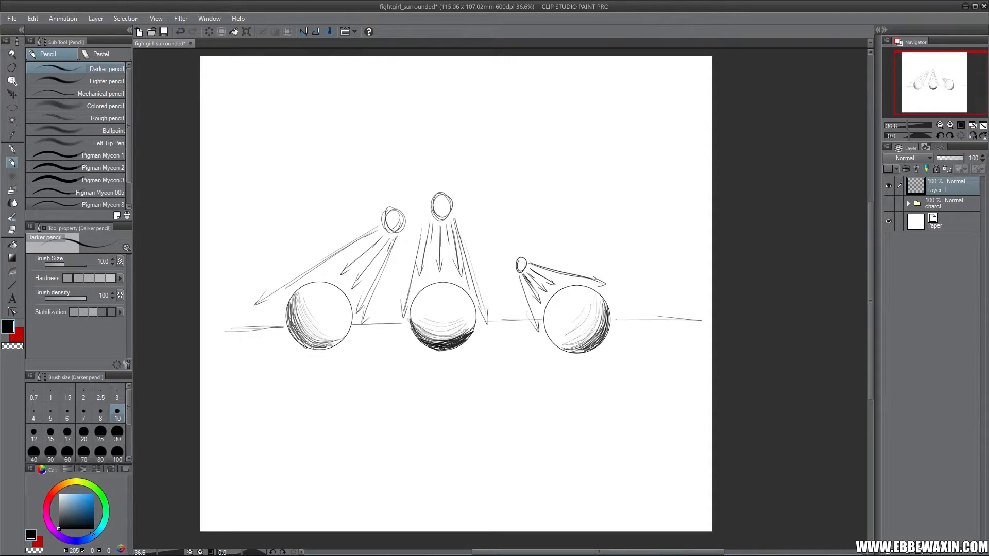
{"action": "left_click_drag", "start_coordinate": [601, 306], "coordinate": [586, 341]}
- Extend the left light's outer rays to the ground and draw a long hatched cast shadow stretching left beneath the left sphere
{"action": "left_click_drag", "start_coordinate": [283, 345], "coordinate": [255, 349]}
{"action": "left_click_drag", "start_coordinate": [370, 303], "coordinate": [349, 344]}
{"action": "left_click_drag", "start_coordinate": [318, 266], "coordinate": [252, 309]}
{"action": "left_click_drag", "start_coordinate": [376, 237], "coordinate": [204, 348]}
{"action": "left_click_drag", "start_coordinate": [210, 336], "coordinate": [203, 346]}
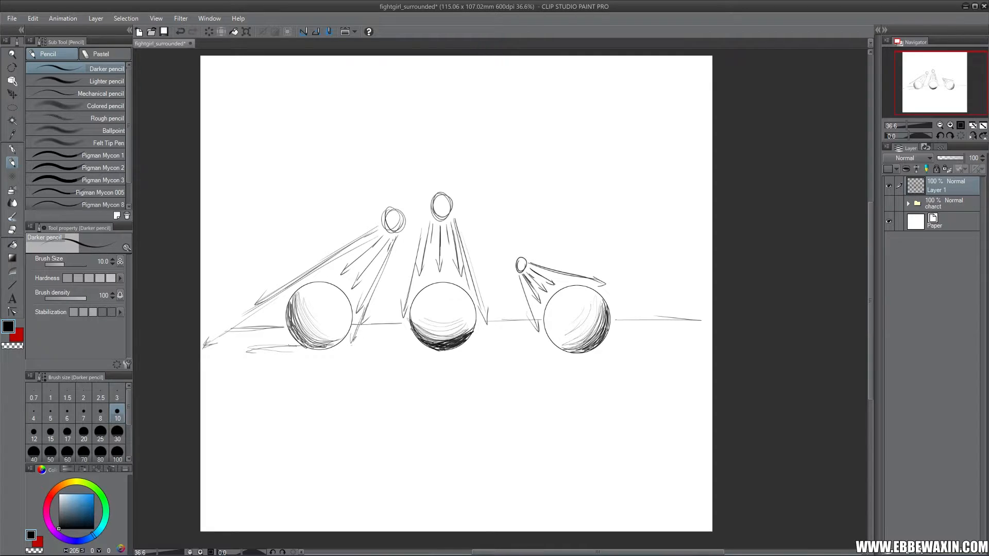
{"action": "mouse_move", "coordinate": [289, 345]}
{"action": "left_mouse_down"}
{"action": "mouse_move", "coordinate": [210, 350]}
{"action": "mouse_move", "coordinate": [346, 349]}
{"action": "left_mouse_up"}
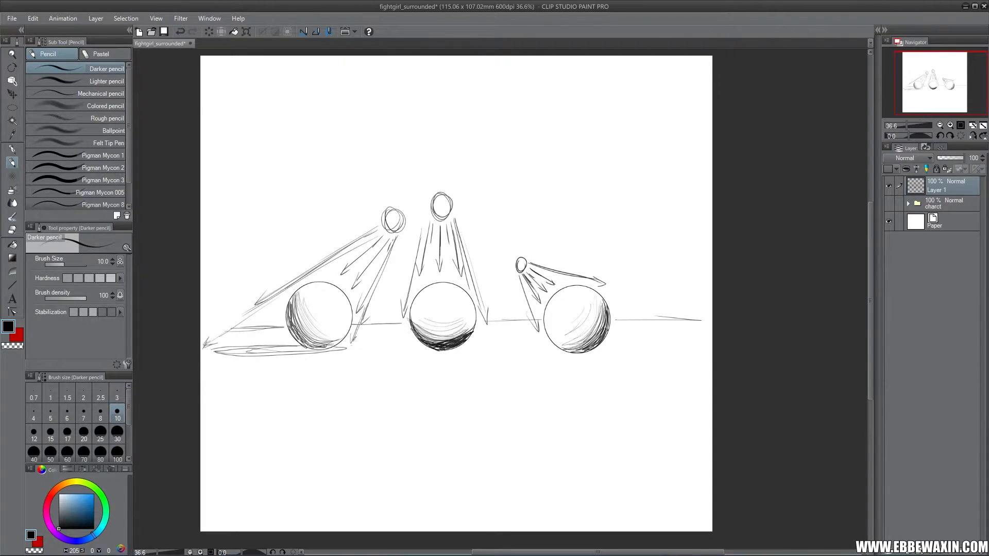
{"action": "left_click_drag", "start_coordinate": [222, 350], "coordinate": [336, 348]}
- Sketch a sphere with an elongated oval shadow in the upper-left corner and direction arrows beside the left light source
{"action": "mouse_move", "coordinate": [249, 148]}
{"action": "left_mouse_down"}
{"action": "mouse_move", "coordinate": [256, 175]}
{"action": "mouse_move", "coordinate": [278, 149]}
{"action": "mouse_move", "coordinate": [242, 154]}
{"action": "mouse_move", "coordinate": [268, 142]}
{"action": "left_mouse_up"}
{"action": "mouse_move", "coordinate": [257, 175]}
{"action": "left_mouse_down"}
{"action": "mouse_move", "coordinate": [236, 155]}
{"action": "mouse_move", "coordinate": [257, 96]}
{"action": "mouse_move", "coordinate": [281, 149]}
{"action": "mouse_move", "coordinate": [264, 95]}
{"action": "left_mouse_up"}
{"action": "left_click_drag", "start_coordinate": [270, 183], "coordinate": [254, 190]}
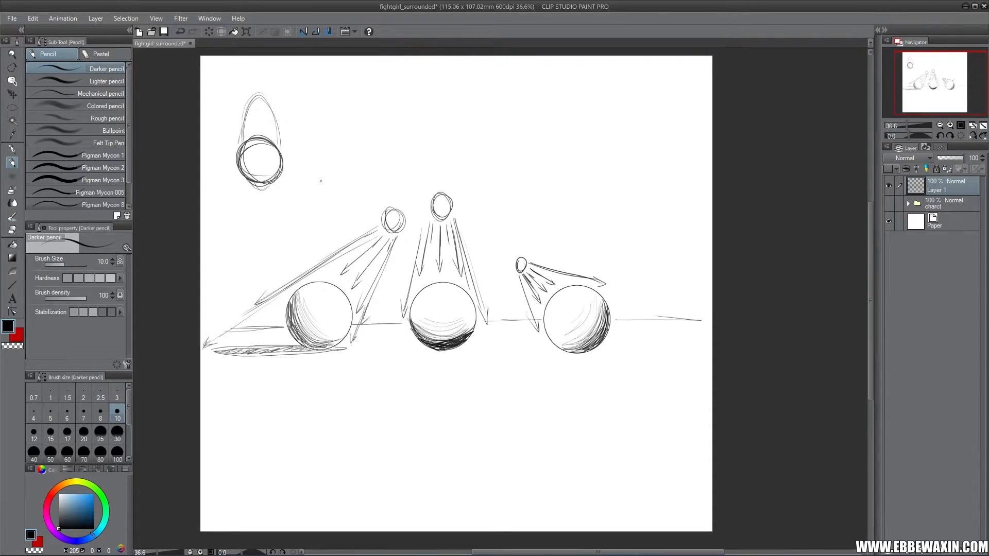
{"action": "mouse_move", "coordinate": [318, 180]}
{"action": "left_mouse_down"}
{"action": "mouse_move", "coordinate": [317, 205]}
{"action": "mouse_move", "coordinate": [356, 181]}
{"action": "mouse_move", "coordinate": [381, 205]}
{"action": "left_mouse_up"}
- Draw a short hatched cast shadow directly under the middle sphere and extend its outer light rays toward the ground
{"action": "mouse_move", "coordinate": [429, 349]}
{"action": "left_mouse_down"}
{"action": "mouse_move", "coordinate": [416, 352]}
{"action": "mouse_move", "coordinate": [470, 349]}
{"action": "left_mouse_up"}
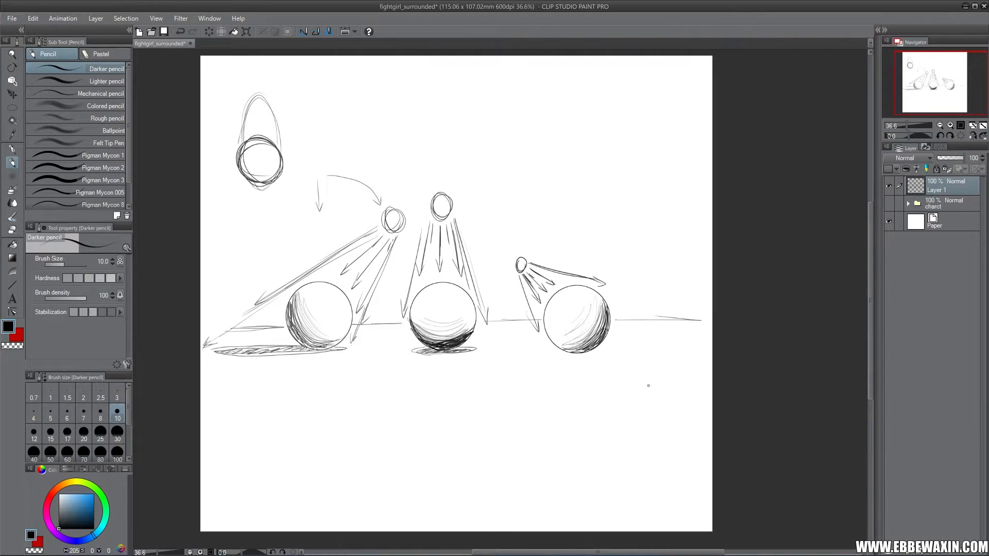
{"action": "left_click_drag", "start_coordinate": [410, 249], "coordinate": [406, 321]}
{"action": "left_click_drag", "start_coordinate": [407, 286], "coordinate": [404, 341]}
{"action": "left_click_drag", "start_coordinate": [463, 235], "coordinate": [486, 336]}
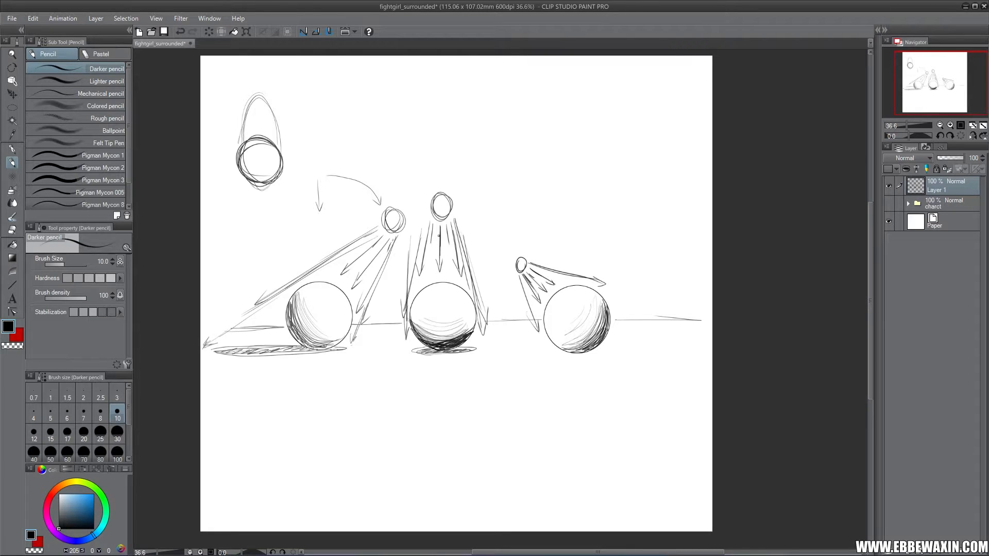
- Reinforce the outer light rays running down both sides of the middle sphere with darker strokes and arrowheads
{"action": "left_click_drag", "start_coordinate": [410, 287], "coordinate": [404, 328]}
{"action": "left_click_drag", "start_coordinate": [406, 326], "coordinate": [401, 342]}
{"action": "left_click_drag", "start_coordinate": [475, 278], "coordinate": [481, 337]}
- Draw a long hatched cast shadow stretching right from beneath the right sphere and extend its upper light ray to the ground
{"action": "left_click_drag", "start_coordinate": [562, 353], "coordinate": [707, 352]}
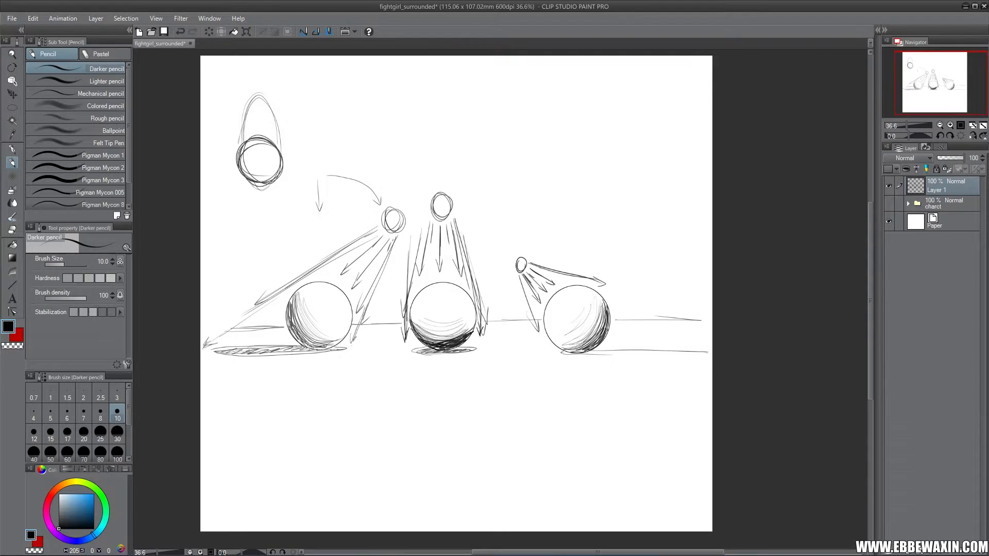
{"action": "left_click_drag", "start_coordinate": [561, 276], "coordinate": [703, 315]}
{"action": "left_click_drag", "start_coordinate": [559, 353], "coordinate": [712, 354]}
{"action": "mouse_move", "coordinate": [712, 354]}
{"action": "left_mouse_down"}
{"action": "mouse_move", "coordinate": [588, 352]}
{"action": "mouse_move", "coordinate": [710, 354]}
{"action": "left_mouse_up"}
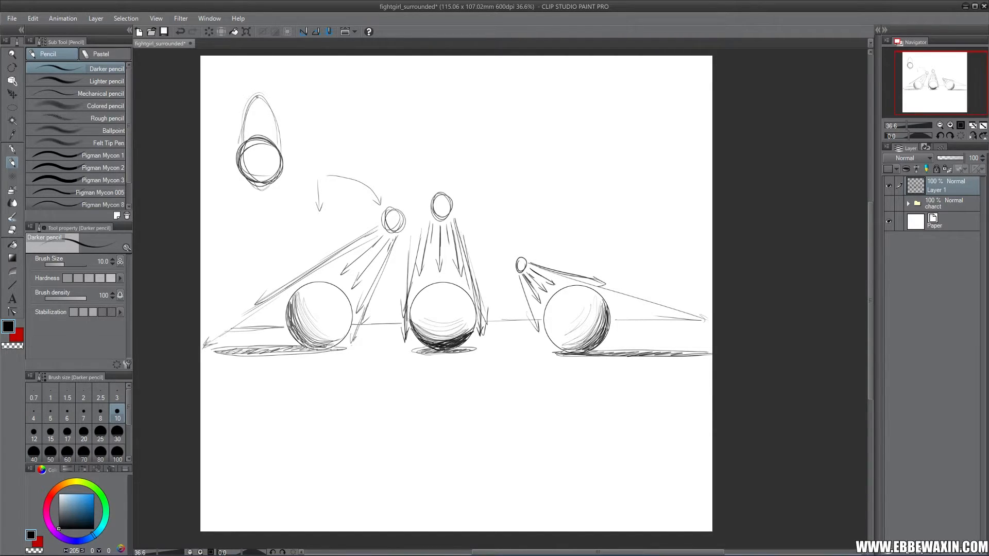
- Hatch the oval shadow of the upper-left sphere and sketch a small shaded sphere hovering above a flat cast shadow in the lower left
{"action": "mouse_move", "coordinate": [257, 97]}
{"action": "left_mouse_down"}
{"action": "mouse_move", "coordinate": [252, 128]}
{"action": "mouse_move", "coordinate": [268, 123]}
{"action": "left_mouse_up"}
{"action": "mouse_move", "coordinate": [323, 399]}
{"action": "left_mouse_down"}
{"action": "mouse_move", "coordinate": [311, 420]}
{"action": "mouse_move", "coordinate": [318, 433]}
{"action": "mouse_move", "coordinate": [339, 432]}
{"action": "mouse_move", "coordinate": [315, 431]}
{"action": "left_mouse_up"}
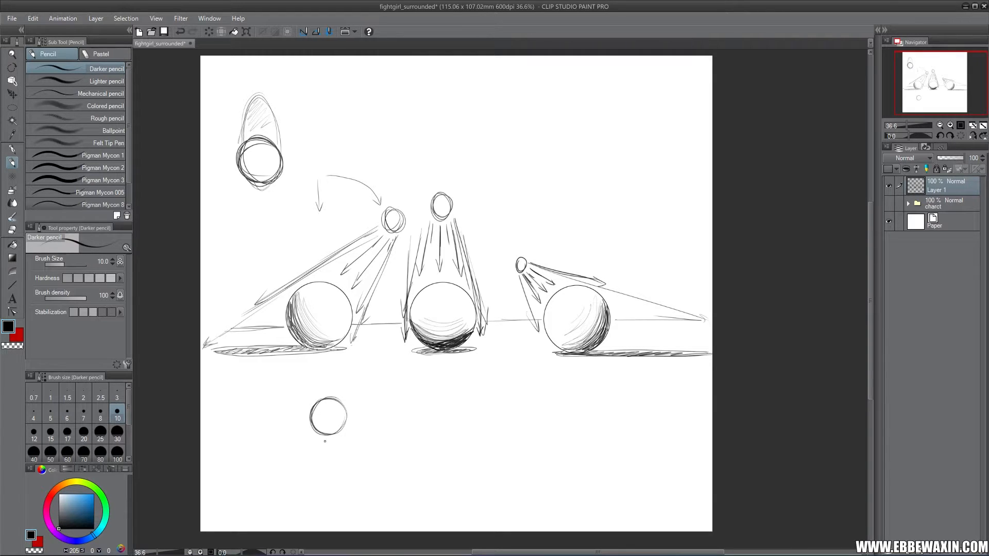
{"action": "mouse_move", "coordinate": [335, 439]}
{"action": "left_mouse_down"}
{"action": "mouse_move", "coordinate": [282, 440]}
{"action": "mouse_move", "coordinate": [345, 441]}
{"action": "mouse_move", "coordinate": [280, 441]}
{"action": "mouse_move", "coordinate": [329, 441]}
{"action": "left_mouse_up"}
{"action": "left_click_drag", "start_coordinate": [317, 405], "coordinate": [318, 431]}
{"action": "left_click_drag", "start_coordinate": [318, 432], "coordinate": [333, 432]}
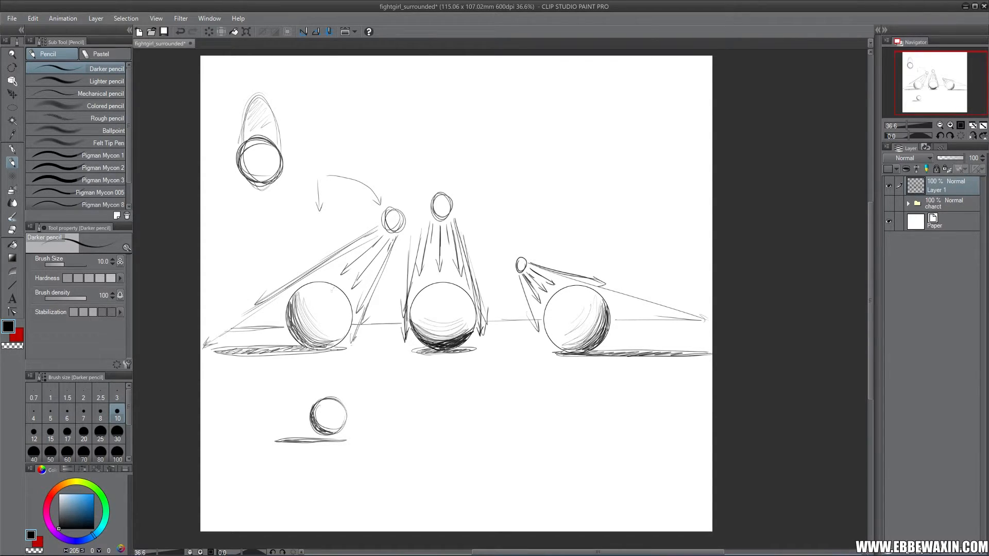
{"action": "mouse_move", "coordinate": [331, 288]}
{"action": "left_mouse_down"}
{"action": "mouse_move", "coordinate": [349, 317]}
{"action": "mouse_move", "coordinate": [328, 319]}
{"action": "mouse_move", "coordinate": [334, 334]}
{"action": "left_mouse_up"}
- Hide the sphere drawing's layer, add a new layer and sketch a head with a round cranium, pointed chin and two ears
{"action": "left_click", "coordinate": [888, 185]}
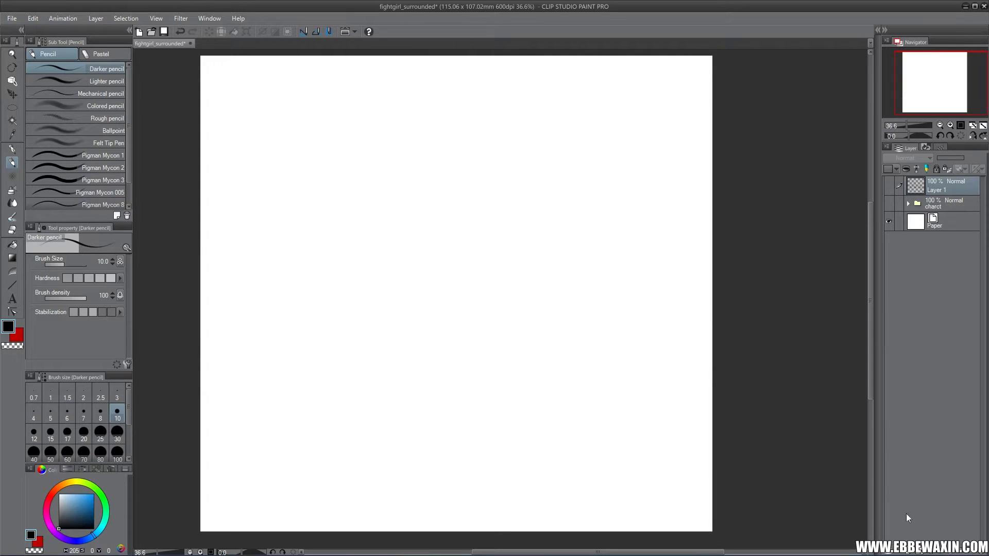
{"action": "key", "text": "ctrl+shift+n"}
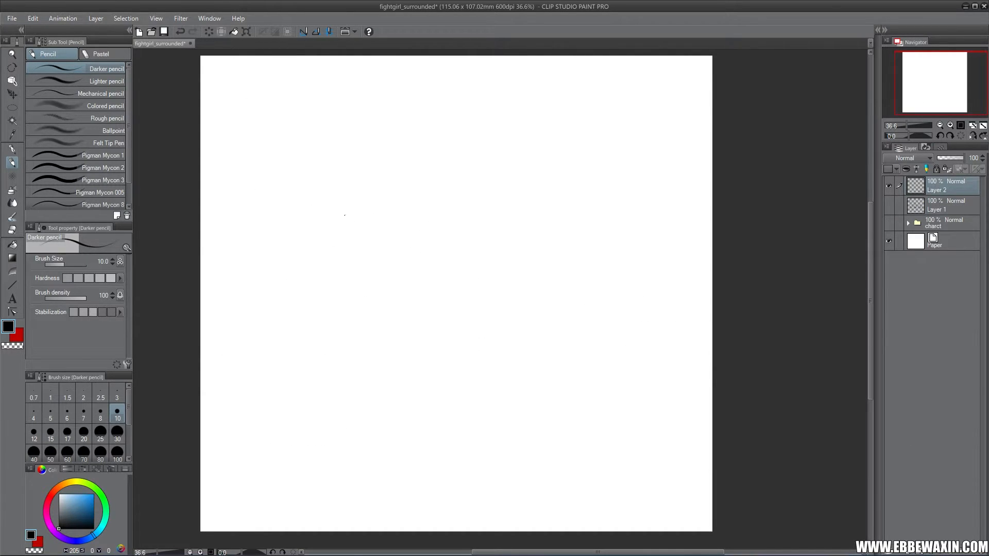
{"action": "mouse_move", "coordinate": [340, 184]}
{"action": "left_mouse_down"}
{"action": "mouse_move", "coordinate": [335, 230]}
{"action": "mouse_move", "coordinate": [358, 285]}
{"action": "mouse_move", "coordinate": [439, 229]}
{"action": "mouse_move", "coordinate": [343, 194]}
{"action": "mouse_move", "coordinate": [423, 280]}
{"action": "mouse_move", "coordinate": [345, 265]}
{"action": "mouse_move", "coordinate": [351, 301]}
{"action": "mouse_move", "coordinate": [400, 331]}
{"action": "mouse_move", "coordinate": [431, 297]}
{"action": "left_mouse_up"}
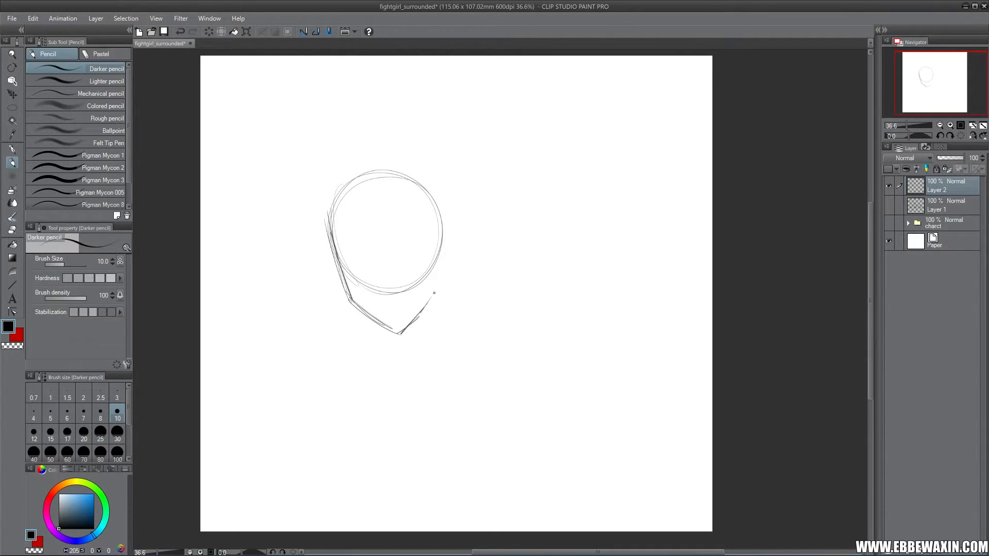
{"action": "left_click_drag", "start_coordinate": [441, 203], "coordinate": [435, 281]}
{"action": "left_click_drag", "start_coordinate": [336, 263], "coordinate": [348, 292]}
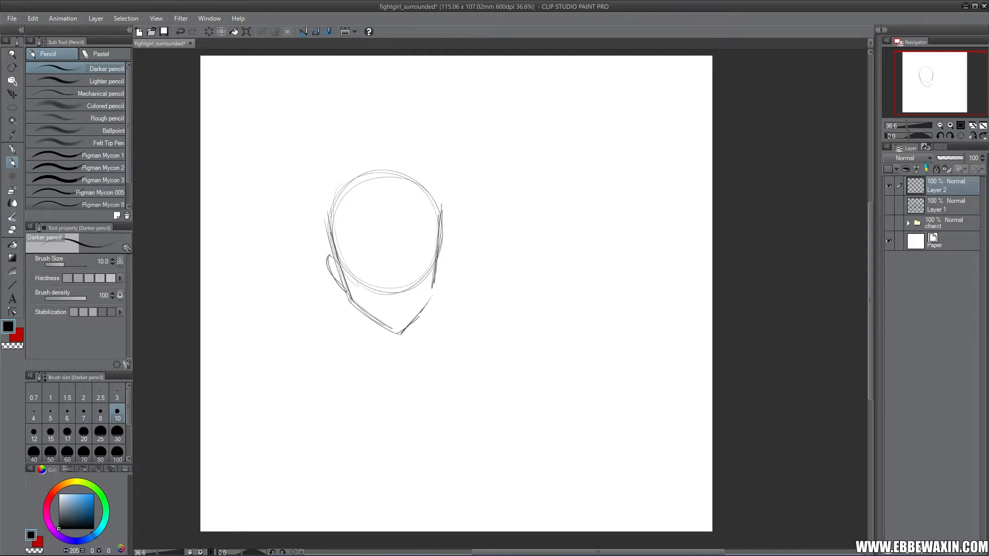
{"action": "left_click_drag", "start_coordinate": [440, 246], "coordinate": [434, 285]}
- Erase the construction lines inside the face and draw oval eyes, eyebrows, a small nose and a slight smile
{"action": "left_click", "coordinate": [12, 229]}
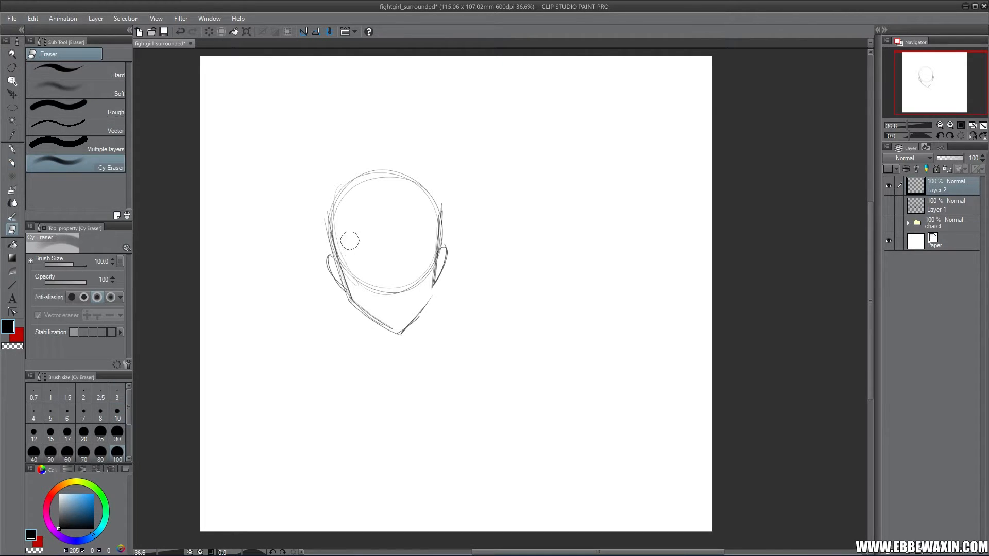
{"action": "mouse_move", "coordinate": [347, 238]}
{"action": "left_mouse_down"}
{"action": "mouse_move", "coordinate": [354, 265]}
{"action": "mouse_move", "coordinate": [420, 272]}
{"action": "mouse_move", "coordinate": [412, 282]}
{"action": "mouse_move", "coordinate": [363, 254]}
{"action": "mouse_move", "coordinate": [355, 274]}
{"action": "mouse_move", "coordinate": [369, 260]}
{"action": "mouse_move", "coordinate": [364, 278]}
{"action": "mouse_move", "coordinate": [411, 252]}
{"action": "mouse_move", "coordinate": [407, 270]}
{"action": "mouse_move", "coordinate": [412, 250]}
{"action": "left_mouse_up"}
{"action": "left_click", "coordinate": [12, 162]}
{"action": "mouse_move", "coordinate": [345, 248]}
{"action": "left_mouse_down"}
{"action": "mouse_move", "coordinate": [366, 233]}
{"action": "mouse_move", "coordinate": [419, 235]}
{"action": "left_mouse_up"}
{"action": "left_click_drag", "start_coordinate": [388, 299], "coordinate": [405, 293]}
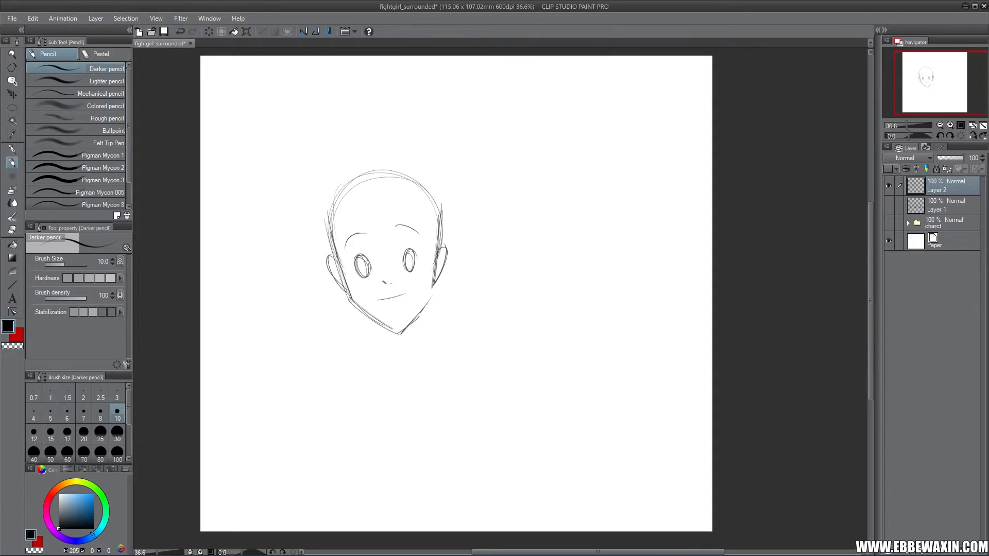
- Select the head with an elliptical marquee, paste two copies of it onto separate layers and clear the selection
{"action": "left_click", "coordinate": [15, 107]}
{"action": "mouse_move", "coordinate": [351, 219]}
{"action": "left_mouse_down"}
{"action": "mouse_move", "coordinate": [447, 318]}
{"action": "mouse_move", "coordinate": [521, 350]}
{"action": "left_mouse_up"}
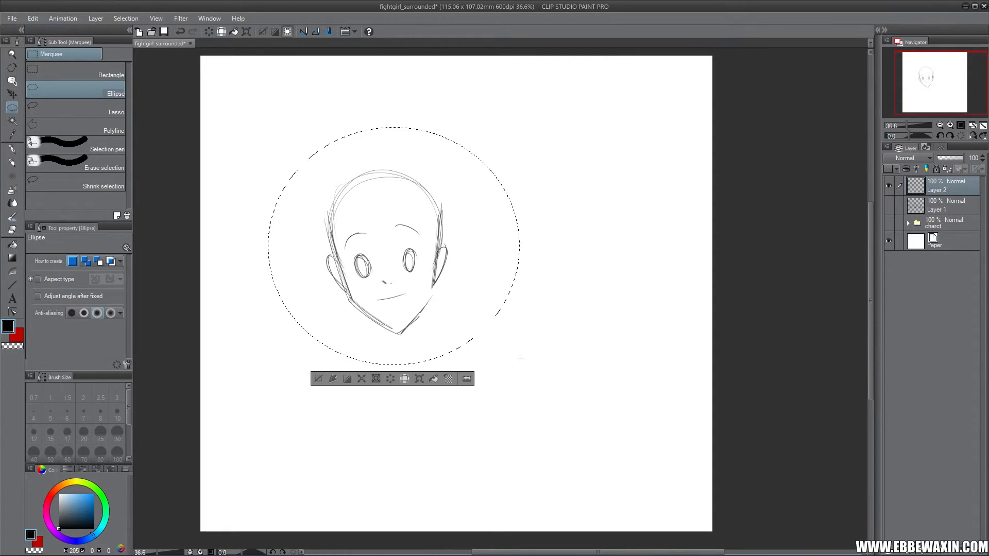
{"action": "key", "text": "ctrl+c"}
{"action": "key", "text": "ctrl+v"}
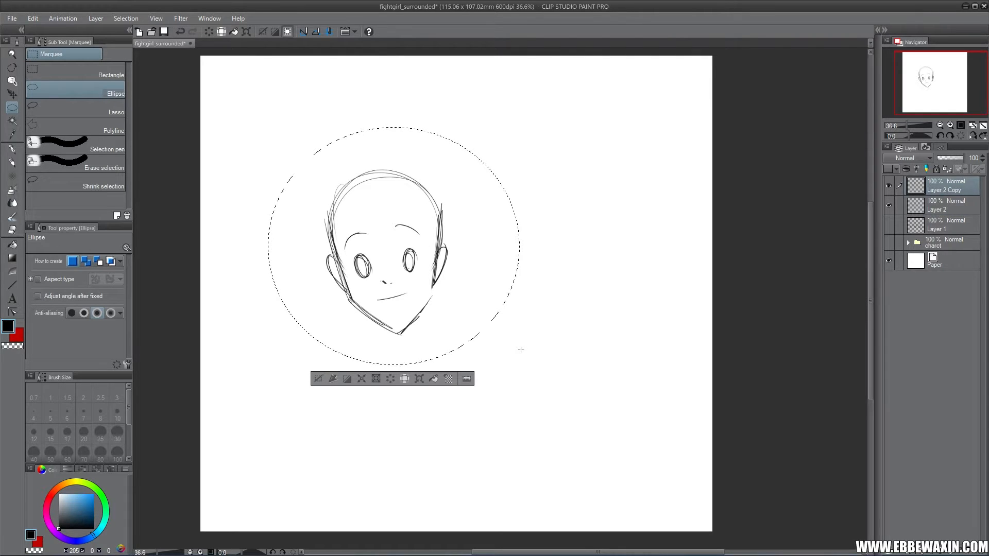
{"action": "key", "text": "ctrl+v"}
{"action": "left_click", "coordinate": [66, 106]}
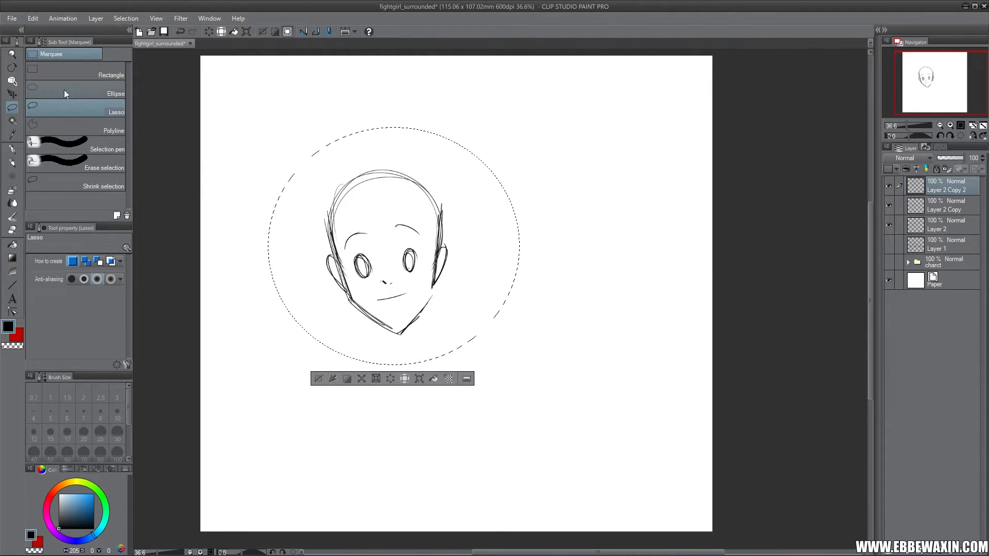
{"action": "left_click", "coordinate": [146, 81]}
- Hide the two copied layers and draw a round light source with short downward rays above the head on Layer 2
{"action": "left_click_drag", "start_coordinate": [888, 186], "coordinate": [888, 206]}
{"action": "left_click", "coordinate": [945, 228]}
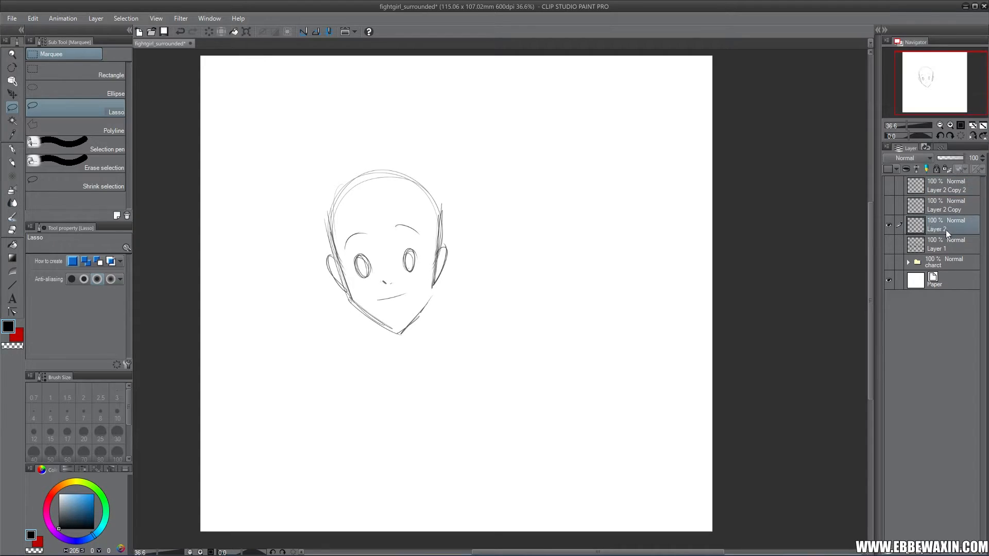
{"action": "left_click", "coordinate": [12, 162]}
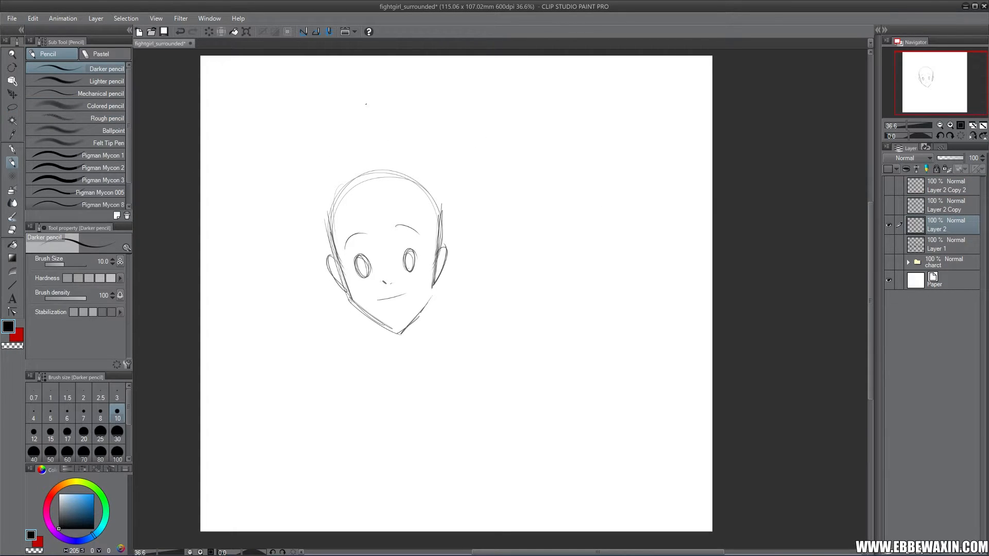
{"action": "mouse_move", "coordinate": [359, 80]}
{"action": "left_mouse_down"}
{"action": "mouse_move", "coordinate": [379, 109]}
{"action": "mouse_move", "coordinate": [373, 79]}
{"action": "mouse_move", "coordinate": [381, 113]}
{"action": "mouse_move", "coordinate": [364, 108]}
{"action": "mouse_move", "coordinate": [353, 150]}
{"action": "left_mouse_up"}
{"action": "mouse_move", "coordinate": [371, 123]}
{"action": "left_mouse_down"}
{"action": "mouse_move", "coordinate": [370, 146]}
{"action": "mouse_move", "coordinate": [377, 140]}
{"action": "left_mouse_up"}
{"action": "left_click_drag", "start_coordinate": [387, 123], "coordinate": [393, 140]}
- Draw a left-facing face profile beside the head, with forehead, brow, nose, mouth area and jawline
{"action": "left_click_drag", "start_coordinate": [527, 181], "coordinate": [508, 235]}
{"action": "mouse_move", "coordinate": [513, 199]}
{"action": "left_mouse_down"}
{"action": "mouse_move", "coordinate": [506, 233]}
{"action": "mouse_move", "coordinate": [519, 257]}
{"action": "mouse_move", "coordinate": [495, 281]}
{"action": "mouse_move", "coordinate": [512, 302]}
{"action": "mouse_move", "coordinate": [518, 344]}
{"action": "left_mouse_up"}
{"action": "mouse_move", "coordinate": [512, 309]}
{"action": "left_mouse_down"}
{"action": "mouse_move", "coordinate": [521, 349]}
{"action": "mouse_move", "coordinate": [570, 348]}
{"action": "mouse_move", "coordinate": [543, 354]}
{"action": "left_mouse_up"}
{"action": "left_click_drag", "start_coordinate": [516, 320], "coordinate": [525, 359]}
{"action": "left_click_drag", "start_coordinate": [526, 359], "coordinate": [561, 350]}
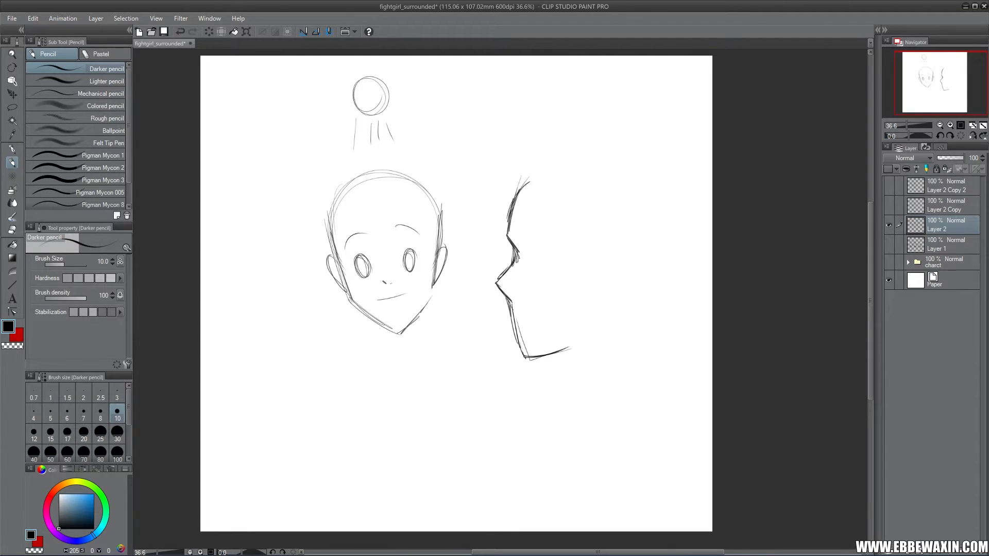
- Draw two long arrows pointing down toward the profile's forehead and nose to show the light from above
{"action": "left_click_drag", "start_coordinate": [498, 119], "coordinate": [504, 190]}
{"action": "left_click_drag", "start_coordinate": [495, 165], "coordinate": [503, 189]}
{"action": "left_click_drag", "start_coordinate": [511, 173], "coordinate": [504, 189]}
{"action": "left_click_drag", "start_coordinate": [473, 133], "coordinate": [492, 226]}
- Outline and hatch the shadow areas under the brow and under the nose on the profile
{"action": "mouse_move", "coordinate": [474, 189]}
{"action": "left_mouse_down"}
{"action": "mouse_move", "coordinate": [492, 227]}
{"action": "mouse_move", "coordinate": [532, 247]}
{"action": "mouse_move", "coordinate": [532, 262]}
{"action": "mouse_move", "coordinate": [518, 266]}
{"action": "mouse_move", "coordinate": [536, 252]}
{"action": "left_mouse_up"}
{"action": "mouse_move", "coordinate": [537, 251]}
{"action": "left_mouse_down"}
{"action": "mouse_move", "coordinate": [511, 308]}
{"action": "mouse_move", "coordinate": [505, 293]}
{"action": "mouse_move", "coordinate": [512, 302]}
{"action": "left_mouse_up"}
{"action": "left_click_drag", "start_coordinate": [510, 293], "coordinate": [515, 304]}
{"action": "left_click_drag", "start_coordinate": [516, 239], "coordinate": [519, 263]}
{"action": "left_click_drag", "start_coordinate": [520, 245], "coordinate": [526, 262]}
{"action": "left_click_drag", "start_coordinate": [530, 247], "coordinate": [531, 259]}
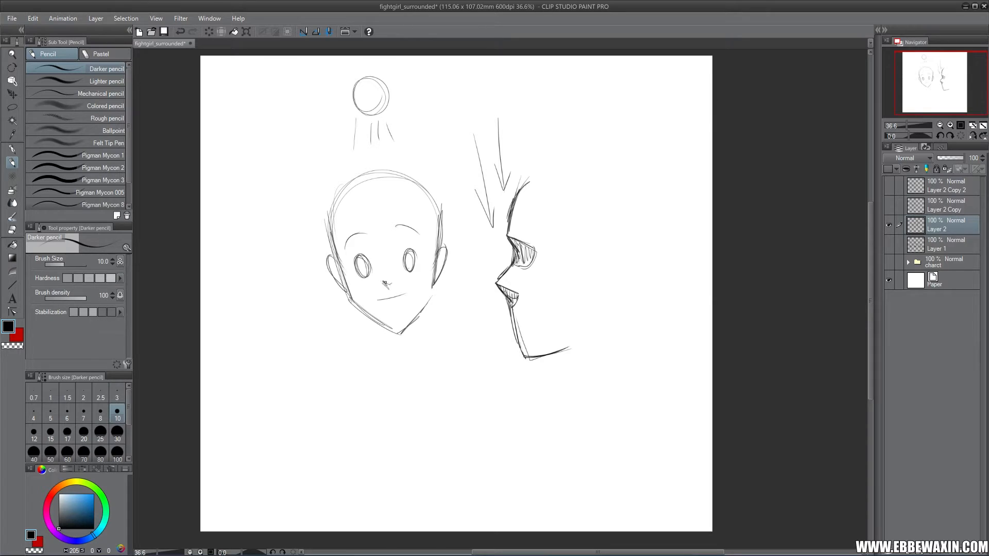
- Hatch shadows beneath the nose and brows of the front-view face and darken the eye socket on the profile
{"action": "left_click_drag", "start_coordinate": [385, 283], "coordinate": [387, 286]}
{"action": "mouse_move", "coordinate": [347, 242]}
{"action": "left_mouse_down"}
{"action": "mouse_move", "coordinate": [362, 235]}
{"action": "mouse_move", "coordinate": [347, 261]}
{"action": "mouse_move", "coordinate": [359, 252]}
{"action": "left_mouse_up"}
{"action": "left_click_drag", "start_coordinate": [408, 230], "coordinate": [406, 243]}
{"action": "left_click_drag", "start_coordinate": [511, 239], "coordinate": [509, 265]}
{"action": "left_click_drag", "start_coordinate": [511, 239], "coordinate": [508, 270]}
{"action": "mouse_move", "coordinate": [512, 248]}
{"action": "left_mouse_down"}
{"action": "mouse_move", "coordinate": [507, 265]}
{"action": "mouse_move", "coordinate": [513, 252]}
{"action": "left_mouse_up"}
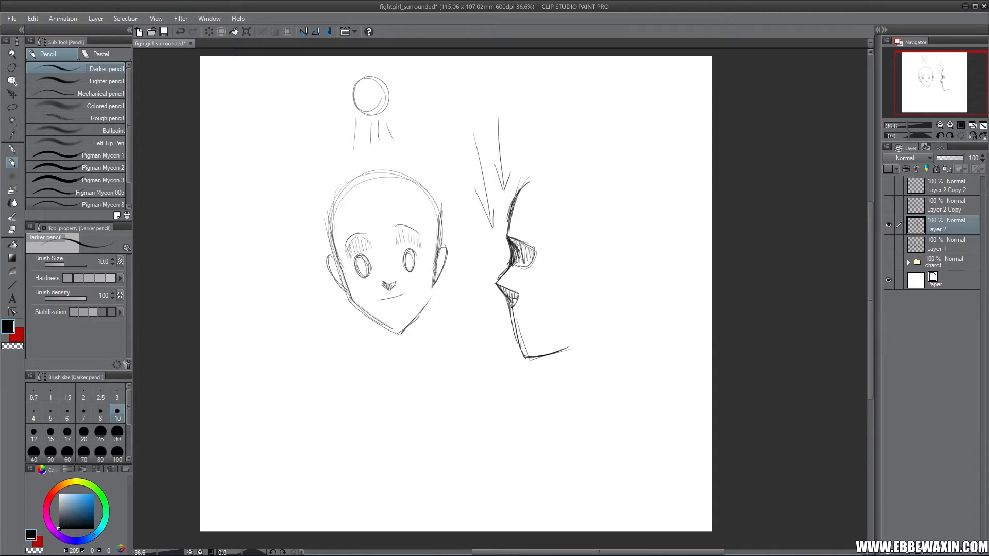
- Shade the inner ears and hatch along both sides of the jaw on the front-view head
{"action": "left_click_drag", "start_coordinate": [442, 255], "coordinate": [436, 271]}
{"action": "left_click_drag", "start_coordinate": [333, 264], "coordinate": [335, 272]}
{"action": "left_click_drag", "start_coordinate": [337, 266], "coordinate": [339, 274]}
{"action": "left_click_drag", "start_coordinate": [337, 271], "coordinate": [342, 281]}
{"action": "mouse_move", "coordinate": [342, 271]}
{"action": "left_mouse_down"}
{"action": "mouse_move", "coordinate": [355, 306]}
{"action": "mouse_move", "coordinate": [390, 324]}
{"action": "left_mouse_up"}
{"action": "left_click_drag", "start_coordinate": [352, 297], "coordinate": [393, 328]}
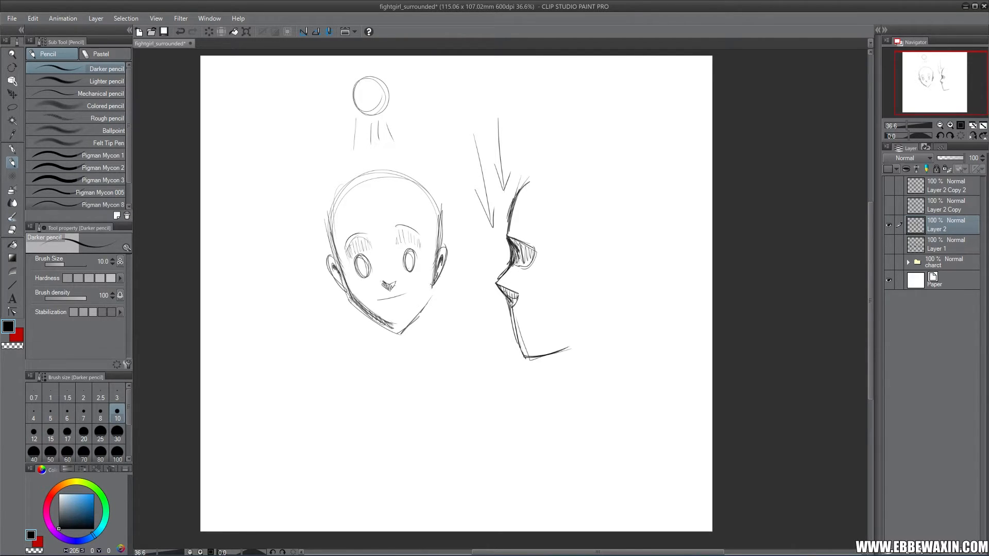
{"action": "left_click_drag", "start_coordinate": [431, 288], "coordinate": [397, 324]}
{"action": "mouse_move", "coordinate": [432, 283]}
{"action": "left_mouse_down"}
{"action": "mouse_move", "coordinate": [399, 323]}
{"action": "mouse_move", "coordinate": [425, 300]}
{"action": "left_mouse_up"}
- Hide Layer 2, show and select Layer 2 Copy, and draw a light source with short rays to the head's upper right
{"action": "left_click", "coordinate": [888, 225]}
{"action": "left_click", "coordinate": [887, 205]}
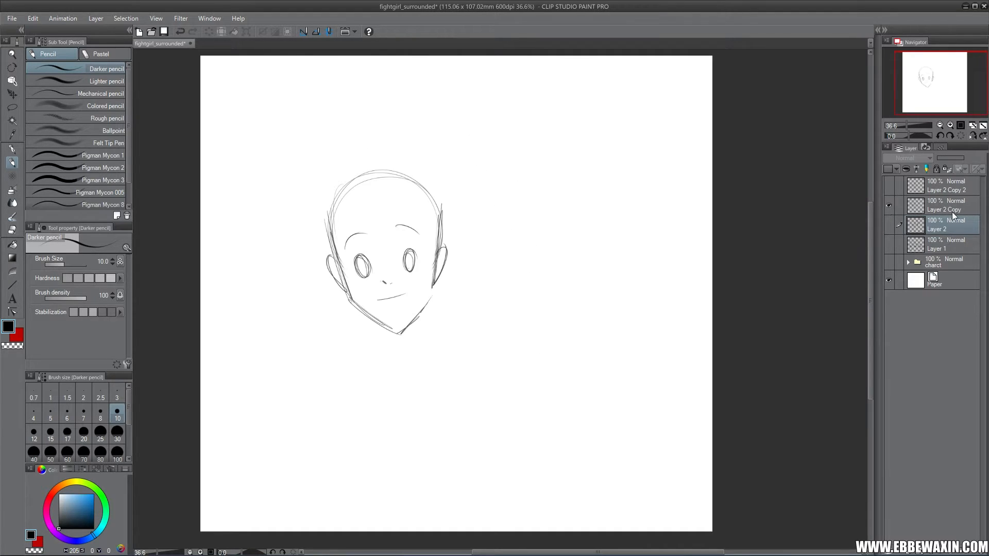
{"action": "left_click", "coordinate": [945, 205]}
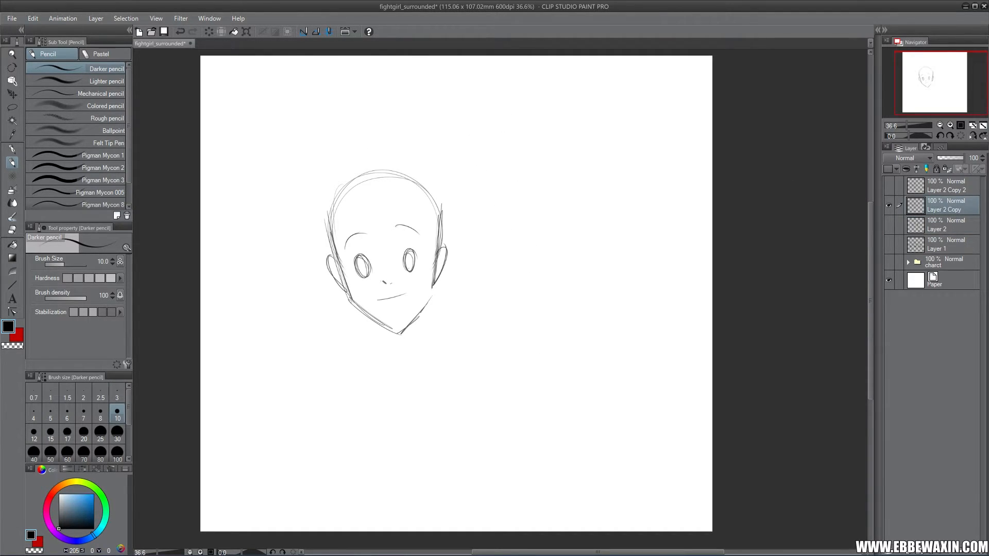
{"action": "mouse_move", "coordinate": [507, 105]}
{"action": "left_mouse_down"}
{"action": "mouse_move", "coordinate": [517, 100]}
{"action": "mouse_move", "coordinate": [502, 139]}
{"action": "mouse_move", "coordinate": [453, 137]}
{"action": "mouse_move", "coordinate": [455, 160]}
{"action": "mouse_move", "coordinate": [476, 171]}
{"action": "left_mouse_up"}
{"action": "left_click_drag", "start_coordinate": [508, 154], "coordinate": [488, 182]}
- Sketch a left-facing face profile to the right of the head, below the upper-right light source
{"action": "mouse_move", "coordinate": [554, 193]}
{"action": "left_mouse_down"}
{"action": "mouse_move", "coordinate": [538, 259]}
{"action": "mouse_move", "coordinate": [525, 266]}
{"action": "mouse_move", "coordinate": [537, 282]}
{"action": "mouse_move", "coordinate": [526, 265]}
{"action": "mouse_move", "coordinate": [545, 245]}
{"action": "mouse_move", "coordinate": [539, 224]}
{"action": "mouse_move", "coordinate": [560, 177]}
{"action": "mouse_move", "coordinate": [545, 247]}
{"action": "mouse_move", "coordinate": [527, 265]}
{"action": "mouse_move", "coordinate": [547, 325]}
{"action": "mouse_move", "coordinate": [592, 307]}
{"action": "left_mouse_up"}
{"action": "left_click_drag", "start_coordinate": [539, 287], "coordinate": [548, 327]}
{"action": "left_click_drag", "start_coordinate": [548, 327], "coordinate": [595, 306]}
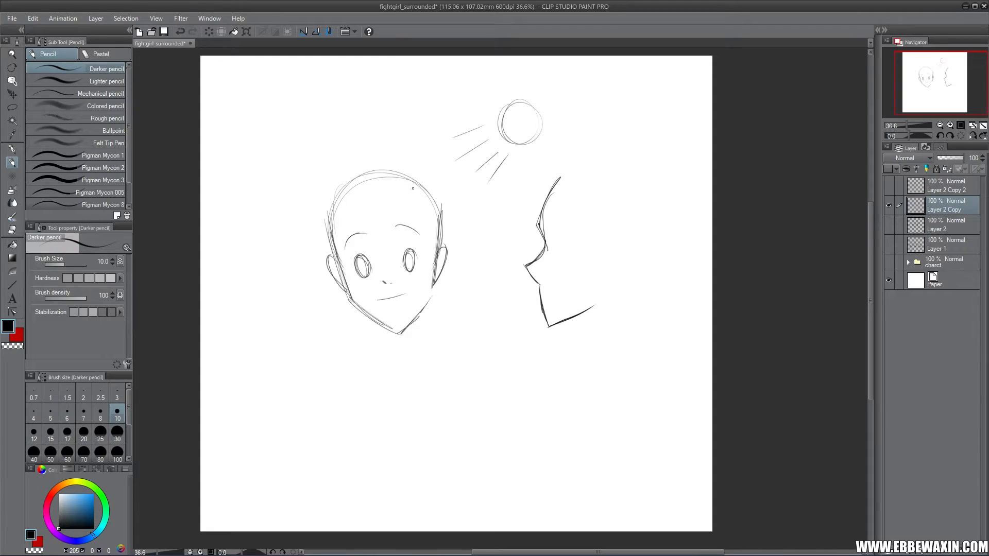
- Hatch a dark shadow band down the left side of the head, from the cranium past the temple to the jaw
{"action": "left_click_drag", "start_coordinate": [406, 196], "coordinate": [417, 216]}
{"action": "key", "text": "ctrl+z"}
{"action": "left_click_drag", "start_coordinate": [357, 181], "coordinate": [335, 245]}
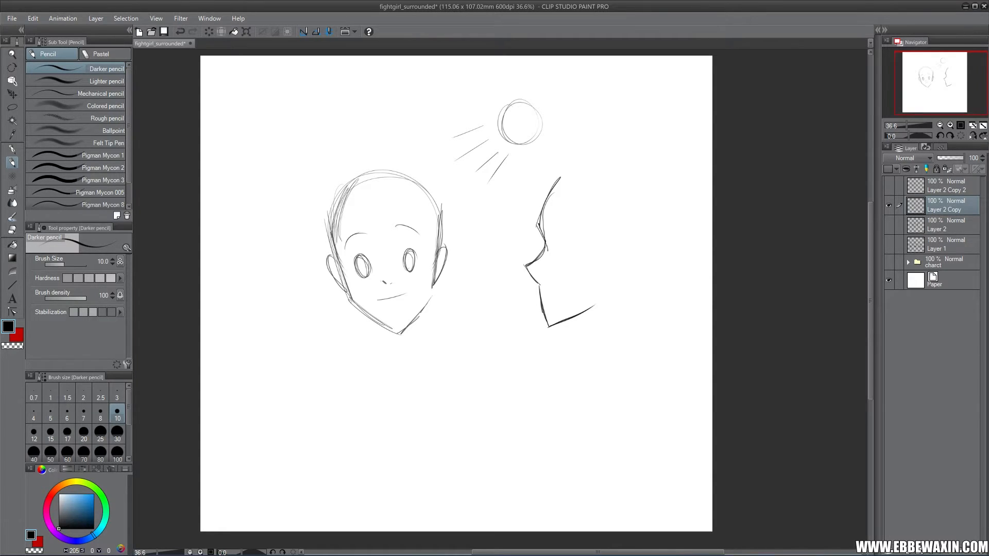
{"action": "left_click_drag", "start_coordinate": [341, 208], "coordinate": [340, 265]}
{"action": "mouse_move", "coordinate": [350, 254]}
{"action": "left_mouse_down"}
{"action": "mouse_move", "coordinate": [342, 270]}
{"action": "mouse_move", "coordinate": [373, 319]}
{"action": "left_mouse_up"}
{"action": "left_click_drag", "start_coordinate": [342, 234], "coordinate": [334, 263]}
{"action": "mouse_move", "coordinate": [343, 235]}
{"action": "left_mouse_down"}
{"action": "mouse_move", "coordinate": [341, 292]}
{"action": "mouse_move", "coordinate": [362, 309]}
{"action": "left_mouse_up"}
{"action": "left_click_drag", "start_coordinate": [341, 272], "coordinate": [372, 319]}
{"action": "left_click_drag", "start_coordinate": [338, 252], "coordinate": [348, 280]}
{"action": "left_click_drag", "start_coordinate": [338, 243], "coordinate": [341, 256]}
{"action": "left_click_drag", "start_coordinate": [338, 212], "coordinate": [335, 235]}
{"action": "left_click_drag", "start_coordinate": [337, 199], "coordinate": [332, 218]}
{"action": "left_click_drag", "start_coordinate": [359, 180], "coordinate": [336, 210]}
- Shade the left ear and draw a dark hatched shadow down the left side of the nose
{"action": "left_click_drag", "start_coordinate": [330, 258], "coordinate": [334, 276]}
{"action": "left_click_drag", "start_coordinate": [335, 263], "coordinate": [339, 282]}
{"action": "mouse_move", "coordinate": [338, 272]}
{"action": "left_mouse_down"}
{"action": "mouse_move", "coordinate": [342, 286]}
{"action": "mouse_move", "coordinate": [332, 269]}
{"action": "left_mouse_up"}
{"action": "left_click_drag", "start_coordinate": [329, 261], "coordinate": [338, 279]}
{"action": "mouse_move", "coordinate": [338, 275]}
{"action": "left_mouse_down"}
{"action": "mouse_move", "coordinate": [344, 285]}
{"action": "mouse_move", "coordinate": [384, 283]}
{"action": "left_mouse_up"}
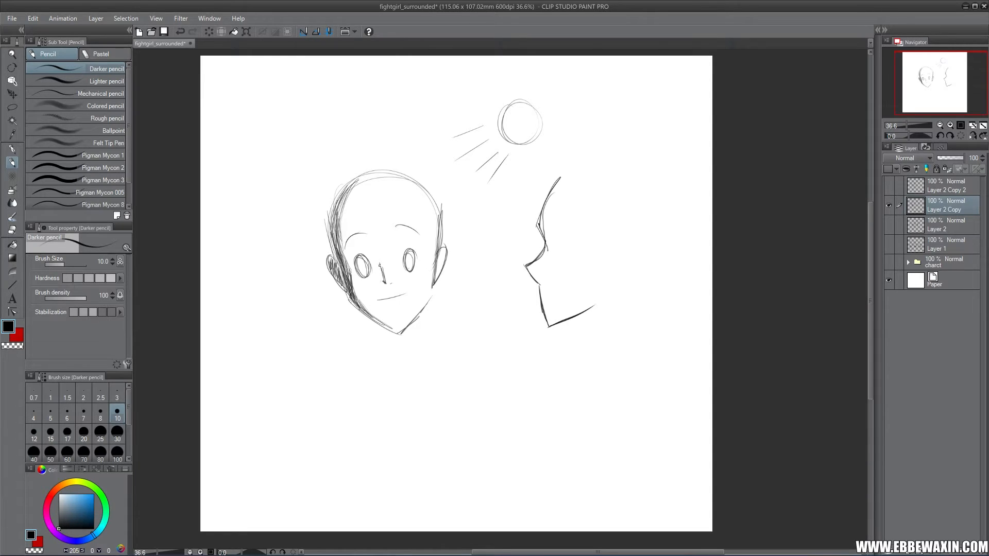
{"action": "left_click_drag", "start_coordinate": [379, 264], "coordinate": [378, 278]}
{"action": "mouse_move", "coordinate": [378, 267]}
{"action": "left_mouse_down"}
{"action": "mouse_move", "coordinate": [386, 285]}
{"action": "mouse_move", "coordinate": [377, 281]}
{"action": "left_mouse_up"}
{"action": "left_click_drag", "start_coordinate": [380, 269], "coordinate": [382, 283]}
{"action": "left_click_drag", "start_coordinate": [384, 270], "coordinate": [390, 285]}
- Extend the upper-right light source's rays into long arrows pointing at the crown, forehead and right ear
{"action": "mouse_move", "coordinate": [508, 156]}
{"action": "left_mouse_down"}
{"action": "mouse_move", "coordinate": [455, 226]}
{"action": "mouse_move", "coordinate": [470, 216]}
{"action": "left_mouse_up"}
{"action": "mouse_move", "coordinate": [499, 138]}
{"action": "left_mouse_down"}
{"action": "mouse_move", "coordinate": [446, 178]}
{"action": "mouse_move", "coordinate": [458, 171]}
{"action": "left_mouse_up"}
{"action": "left_click_drag", "start_coordinate": [493, 119], "coordinate": [378, 165]}
{"action": "left_click_drag", "start_coordinate": [378, 165], "coordinate": [397, 149]}
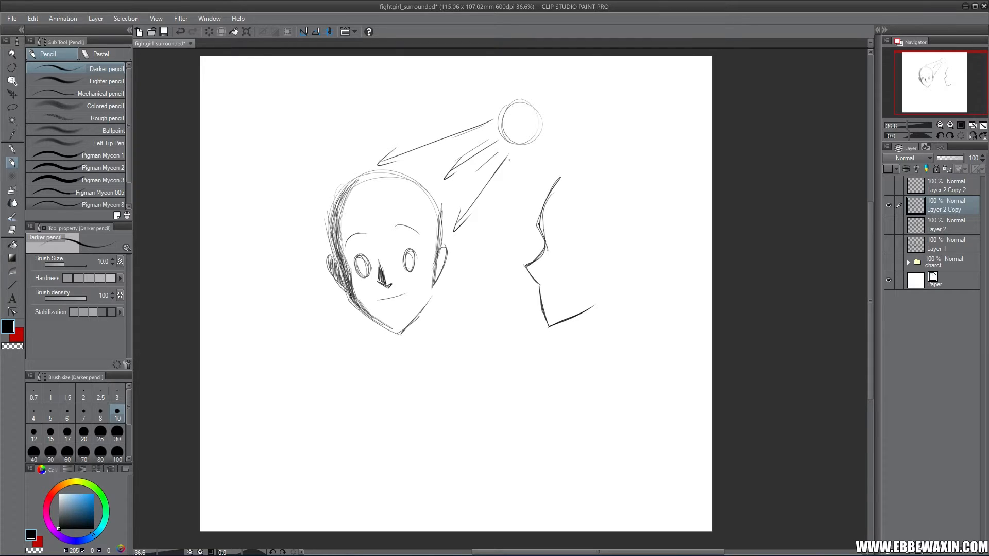
{"action": "left_click_drag", "start_coordinate": [509, 159], "coordinate": [453, 284]}
{"action": "left_click_drag", "start_coordinate": [452, 284], "coordinate": [464, 277]}
- Add light hatching under the left brow, at the right ear and along the left jawline to the chin
{"action": "left_click_drag", "start_coordinate": [348, 241], "coordinate": [353, 249]}
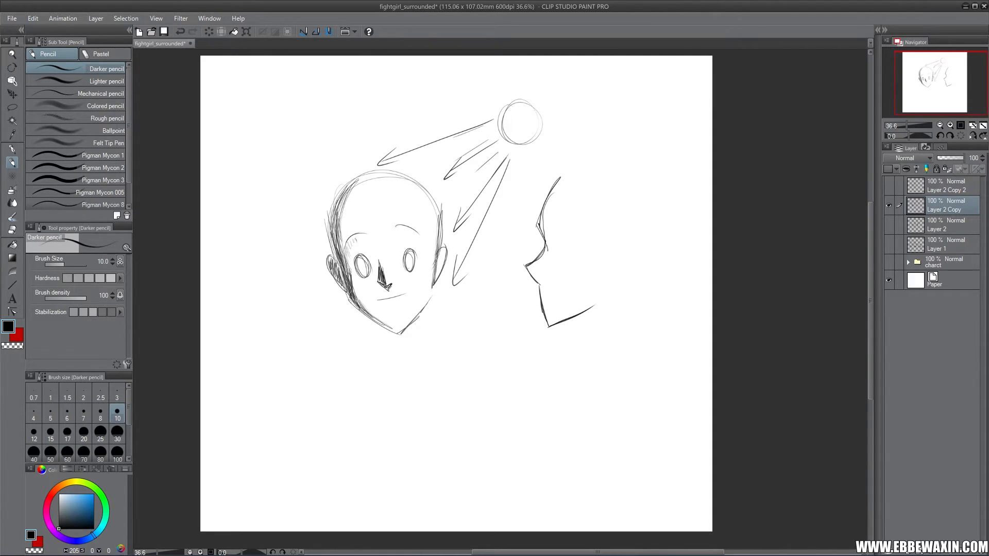
{"action": "left_click_drag", "start_coordinate": [434, 282], "coordinate": [439, 273]}
{"action": "mouse_move", "coordinate": [361, 297]}
{"action": "left_mouse_down"}
{"action": "mouse_move", "coordinate": [363, 312]}
{"action": "mouse_move", "coordinate": [399, 334]}
{"action": "left_mouse_up"}
- Hide Layer 2 Copy, show and select Layer 2 Copy 2, and draw a light source with short upward rays below the chin
{"action": "left_click", "coordinate": [889, 185]}
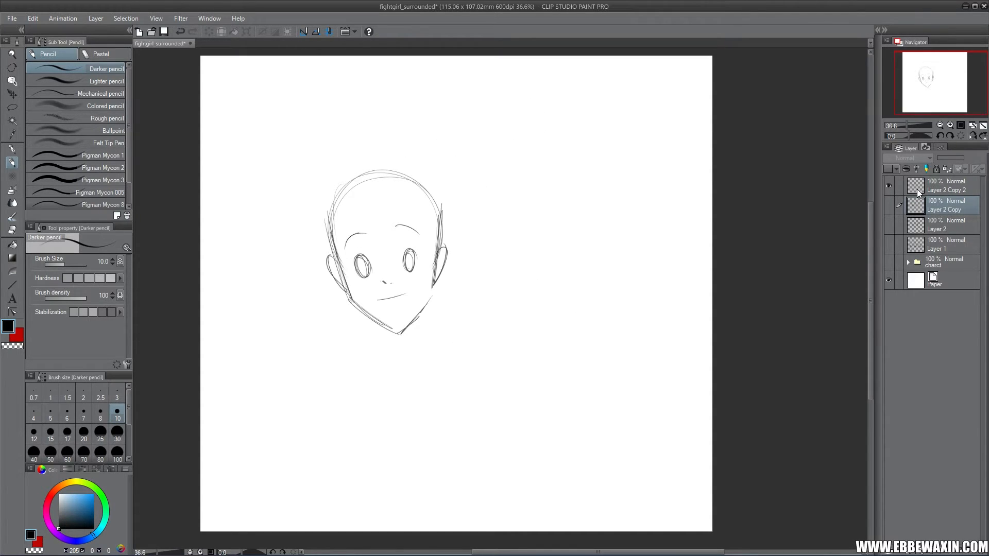
{"action": "left_click", "coordinate": [926, 178]}
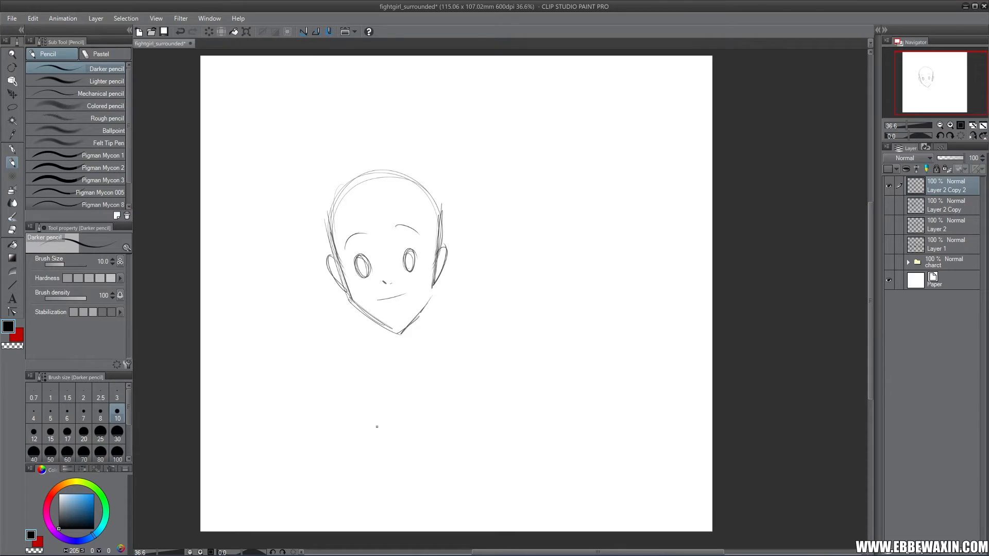
{"action": "mouse_move", "coordinate": [378, 431]}
{"action": "left_mouse_down"}
{"action": "mouse_move", "coordinate": [407, 426]}
{"action": "mouse_move", "coordinate": [371, 403]}
{"action": "left_mouse_up"}
{"action": "mouse_move", "coordinate": [361, 368]}
{"action": "left_mouse_down"}
{"action": "mouse_move", "coordinate": [366, 396]}
{"action": "mouse_move", "coordinate": [379, 390]}
{"action": "left_mouse_up"}
{"action": "mouse_move", "coordinate": [391, 355]}
{"action": "left_mouse_down"}
{"action": "mouse_move", "coordinate": [388, 391]}
{"action": "mouse_move", "coordinate": [405, 389]}
{"action": "left_mouse_up"}
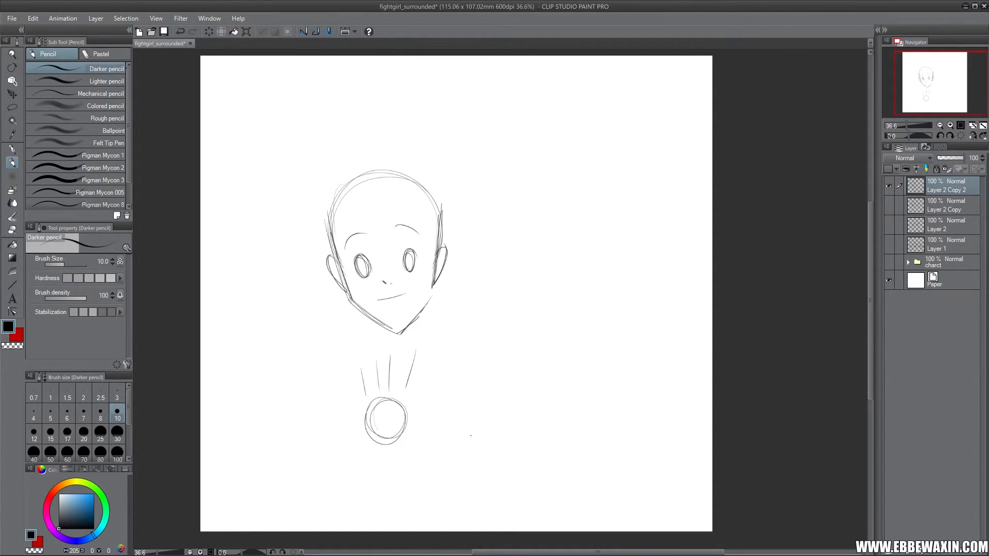
- Turn the lower light's rays into upward arrows and add two long outer arrows passing either side of the head
{"action": "mouse_move", "coordinate": [433, 350]}
{"action": "left_mouse_down"}
{"action": "mouse_move", "coordinate": [416, 404]}
{"action": "mouse_move", "coordinate": [395, 365]}
{"action": "mouse_move", "coordinate": [365, 393]}
{"action": "left_mouse_up"}
{"action": "left_click_drag", "start_coordinate": [351, 356], "coordinate": [355, 339]}
{"action": "left_click_drag", "start_coordinate": [421, 384], "coordinate": [444, 339]}
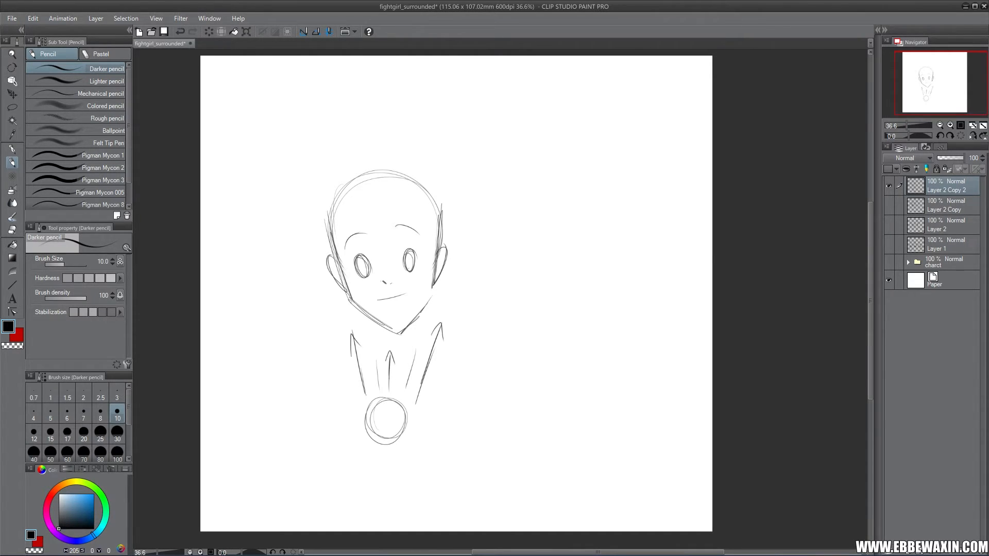
{"action": "left_click_drag", "start_coordinate": [355, 395], "coordinate": [319, 284]}
{"action": "mouse_move", "coordinate": [429, 390]}
{"action": "left_mouse_down"}
{"action": "mouse_move", "coordinate": [475, 264]}
{"action": "mouse_move", "coordinate": [481, 275]}
{"action": "left_mouse_up"}
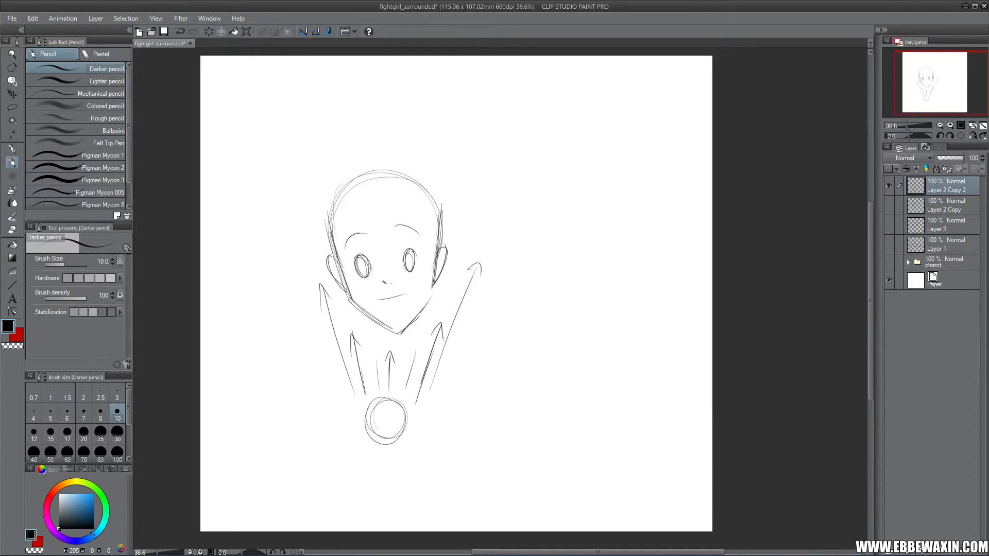
- Draw a left-facing face profile beside the head with two arrows pointing up at it from below
{"action": "mouse_move", "coordinate": [559, 185]}
{"action": "left_mouse_down"}
{"action": "mouse_move", "coordinate": [549, 231]}
{"action": "mouse_move", "coordinate": [567, 176]}
{"action": "mouse_move", "coordinate": [547, 220]}
{"action": "mouse_move", "coordinate": [556, 244]}
{"action": "mouse_move", "coordinate": [552, 283]}
{"action": "left_mouse_up"}
{"action": "mouse_move", "coordinate": [555, 239]}
{"action": "left_mouse_down"}
{"action": "mouse_move", "coordinate": [535, 268]}
{"action": "mouse_move", "coordinate": [559, 330]}
{"action": "mouse_move", "coordinate": [599, 313]}
{"action": "left_mouse_up"}
{"action": "mouse_move", "coordinate": [532, 395]}
{"action": "left_mouse_down"}
{"action": "mouse_move", "coordinate": [538, 322]}
{"action": "mouse_move", "coordinate": [547, 345]}
{"action": "left_mouse_up"}
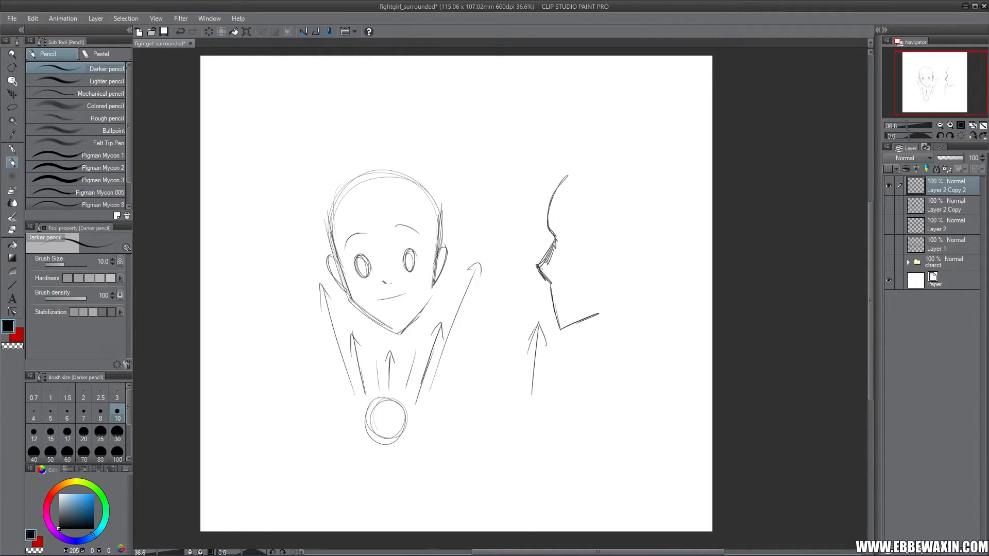
{"action": "mouse_move", "coordinate": [552, 409]}
{"action": "left_mouse_down"}
{"action": "mouse_move", "coordinate": [570, 342]}
{"action": "mouse_move", "coordinate": [574, 364]}
{"action": "left_mouse_up"}
- Hatch dark underlighting shadows on the profile along the nose bridge, above the upper lip and on the forehead
{"action": "left_click_drag", "start_coordinate": [555, 250], "coordinate": [547, 262]}
{"action": "left_click_drag", "start_coordinate": [557, 245], "coordinate": [551, 259]}
{"action": "left_click_drag", "start_coordinate": [549, 220], "coordinate": [548, 225]}
{"action": "left_click_drag", "start_coordinate": [561, 181], "coordinate": [553, 217]}
{"action": "left_click_drag", "start_coordinate": [561, 196], "coordinate": [557, 211]}
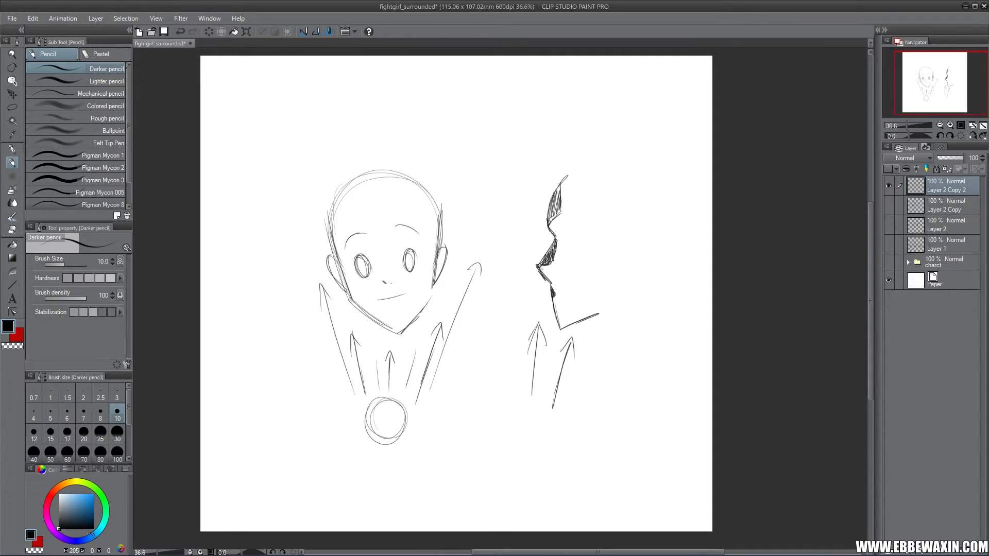
- Hatch a shadow on the front-view nose bridge and a peaked shadow shape across the forehead above the brows
{"action": "left_click_drag", "start_coordinate": [384, 263], "coordinate": [388, 277]}
{"action": "mouse_move", "coordinate": [355, 227]}
{"action": "left_mouse_down"}
{"action": "mouse_move", "coordinate": [364, 210]}
{"action": "mouse_move", "coordinate": [403, 218]}
{"action": "mouse_move", "coordinate": [357, 227]}
{"action": "mouse_move", "coordinate": [374, 206]}
{"action": "mouse_move", "coordinate": [380, 229]}
{"action": "mouse_move", "coordinate": [386, 206]}
{"action": "mouse_move", "coordinate": [394, 216]}
{"action": "mouse_move", "coordinate": [384, 199]}
{"action": "mouse_move", "coordinate": [366, 229]}
{"action": "mouse_move", "coordinate": [346, 231]}
{"action": "left_mouse_up"}
{"action": "mouse_move", "coordinate": [346, 231]}
{"action": "left_mouse_down"}
{"action": "mouse_move", "coordinate": [362, 215]}
{"action": "mouse_move", "coordinate": [356, 223]}
{"action": "mouse_move", "coordinate": [367, 222]}
{"action": "left_mouse_up"}
{"action": "left_click_drag", "start_coordinate": [398, 211], "coordinate": [407, 218]}
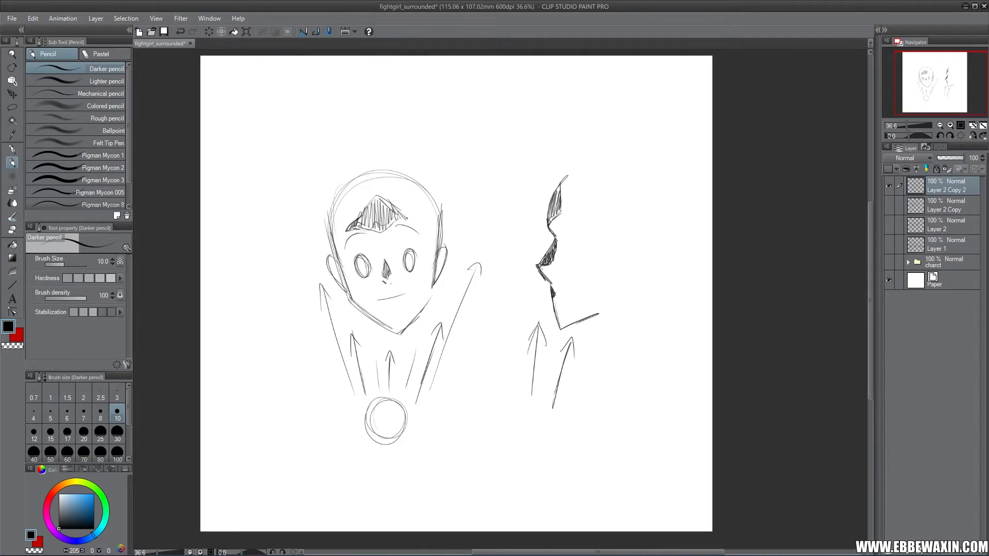
- Shade the upper ears and the area above the mouth, then hatch a shadow band around the cranium's rim
{"action": "mouse_move", "coordinate": [330, 265]}
{"action": "left_mouse_down"}
{"action": "mouse_move", "coordinate": [337, 273]}
{"action": "mouse_move", "coordinate": [332, 263]}
{"action": "left_mouse_up"}
{"action": "left_click_drag", "start_coordinate": [435, 261], "coordinate": [446, 248]}
{"action": "left_click_drag", "start_coordinate": [383, 261], "coordinate": [384, 290]}
{"action": "mouse_move", "coordinate": [335, 244]}
{"action": "left_mouse_down"}
{"action": "mouse_move", "coordinate": [345, 202]}
{"action": "mouse_move", "coordinate": [368, 177]}
{"action": "left_mouse_up"}
{"action": "mouse_move", "coordinate": [345, 208]}
{"action": "left_mouse_down"}
{"action": "mouse_move", "coordinate": [396, 180]}
{"action": "mouse_move", "coordinate": [427, 207]}
{"action": "mouse_move", "coordinate": [435, 245]}
{"action": "mouse_move", "coordinate": [339, 202]}
{"action": "mouse_move", "coordinate": [335, 230]}
{"action": "mouse_move", "coordinate": [333, 205]}
{"action": "mouse_move", "coordinate": [358, 178]}
{"action": "mouse_move", "coordinate": [399, 175]}
{"action": "mouse_move", "coordinate": [433, 222]}
{"action": "mouse_move", "coordinate": [437, 281]}
{"action": "left_mouse_up"}
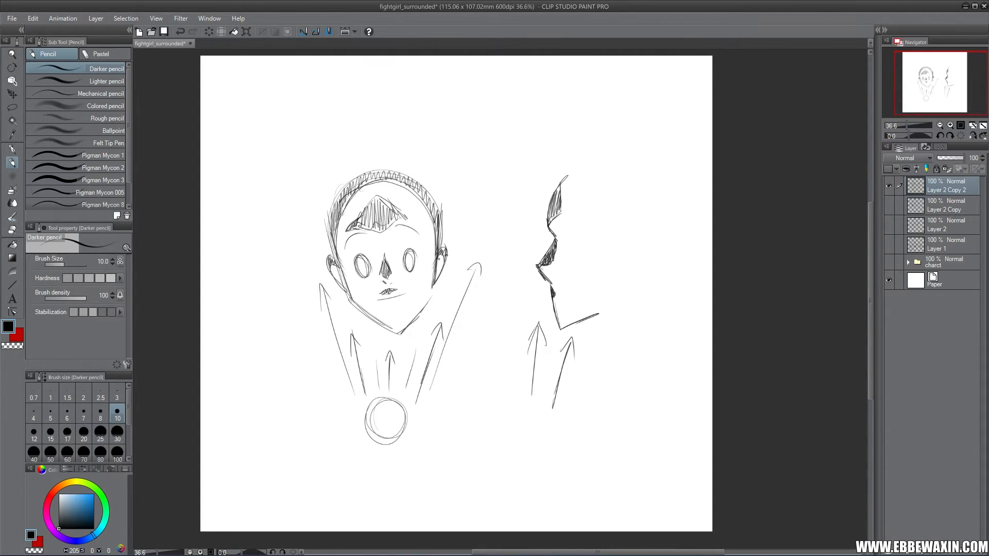
- Add shading strokes down both sides of the underlit head along the temples and cheeks
{"action": "left_click_drag", "start_coordinate": [439, 247], "coordinate": [438, 275]}
{"action": "left_click_drag", "start_coordinate": [335, 227], "coordinate": [346, 291]}
- Hide the underlit head drawing and sketch an oval head on a new layer
{"action": "left_click", "coordinate": [888, 186]}
{"action": "key", "text": "ctrl+shift+n"}
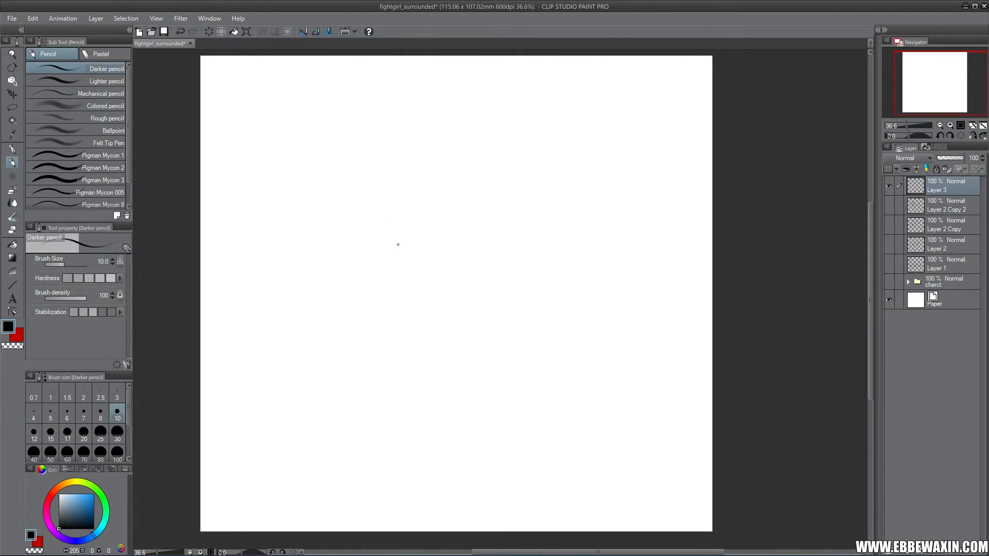
{"action": "mouse_move", "coordinate": [399, 211]}
{"action": "left_mouse_down"}
{"action": "mouse_move", "coordinate": [395, 258]}
{"action": "mouse_move", "coordinate": [406, 271]}
{"action": "left_mouse_up"}
{"action": "left_click_drag", "start_coordinate": [406, 271], "coordinate": [454, 224]}
{"action": "mouse_move", "coordinate": [434, 282]}
{"action": "left_mouse_down"}
{"action": "mouse_move", "coordinate": [406, 199]}
{"action": "mouse_move", "coordinate": [449, 199]}
{"action": "mouse_move", "coordinate": [456, 238]}
{"action": "mouse_move", "coordinate": [447, 271]}
{"action": "mouse_move", "coordinate": [398, 275]}
{"action": "left_mouse_up"}
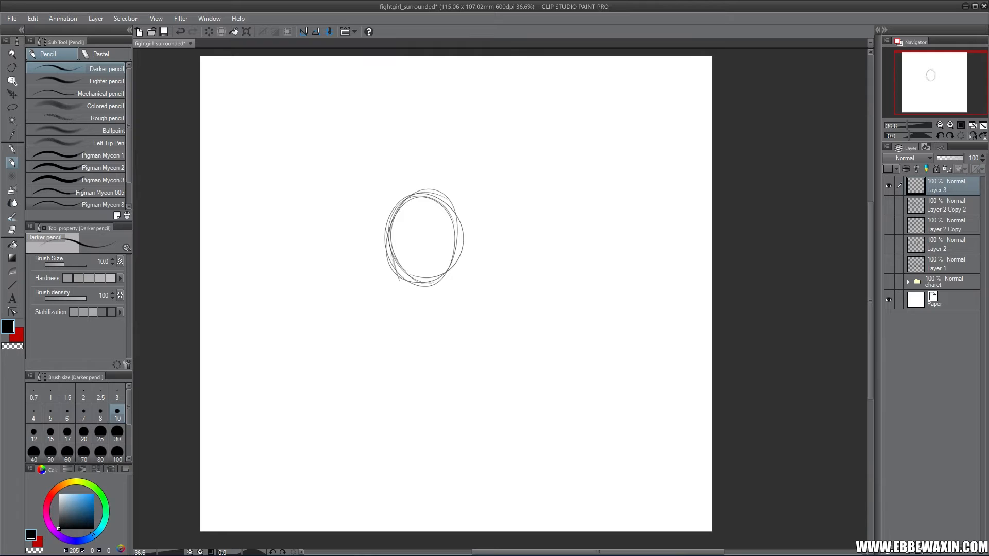
- Draw a pointed jaw below the oval and darken the straight sides of the face
{"action": "left_click_drag", "start_coordinate": [385, 239], "coordinate": [426, 301]}
{"action": "mouse_move", "coordinate": [405, 284]}
{"action": "left_mouse_down"}
{"action": "mouse_move", "coordinate": [433, 304]}
{"action": "mouse_move", "coordinate": [453, 218]}
{"action": "mouse_move", "coordinate": [451, 276]}
{"action": "left_mouse_up"}
{"action": "left_click_drag", "start_coordinate": [456, 227], "coordinate": [452, 256]}
{"action": "mouse_move", "coordinate": [386, 235]}
{"action": "left_mouse_down"}
{"action": "mouse_move", "coordinate": [401, 283]}
{"action": "mouse_move", "coordinate": [432, 307]}
{"action": "mouse_move", "coordinate": [451, 278]}
{"action": "mouse_move", "coordinate": [457, 222]}
{"action": "mouse_move", "coordinate": [454, 259]}
{"action": "left_mouse_up"}
- Sketch the neck, sloping shoulders and outer arm lines below the head
{"action": "mouse_move", "coordinate": [404, 289]}
{"action": "left_mouse_down"}
{"action": "mouse_move", "coordinate": [408, 311]}
{"action": "mouse_move", "coordinate": [445, 307]}
{"action": "mouse_move", "coordinate": [353, 344]}
{"action": "mouse_move", "coordinate": [362, 369]}
{"action": "left_mouse_up"}
{"action": "mouse_move", "coordinate": [352, 349]}
{"action": "left_mouse_down"}
{"action": "mouse_move", "coordinate": [360, 374]}
{"action": "mouse_move", "coordinate": [344, 447]}
{"action": "left_mouse_up"}
{"action": "left_click_drag", "start_coordinate": [360, 363], "coordinate": [326, 507]}
{"action": "left_click_drag", "start_coordinate": [359, 369], "coordinate": [346, 435]}
{"action": "mouse_move", "coordinate": [444, 289]}
{"action": "left_mouse_down"}
{"action": "mouse_move", "coordinate": [446, 308]}
{"action": "mouse_move", "coordinate": [514, 346]}
{"action": "left_mouse_up"}
{"action": "mouse_move", "coordinate": [511, 347]}
{"action": "left_mouse_down"}
{"action": "mouse_move", "coordinate": [507, 368]}
{"action": "mouse_move", "coordinate": [560, 531]}
{"action": "left_mouse_up"}
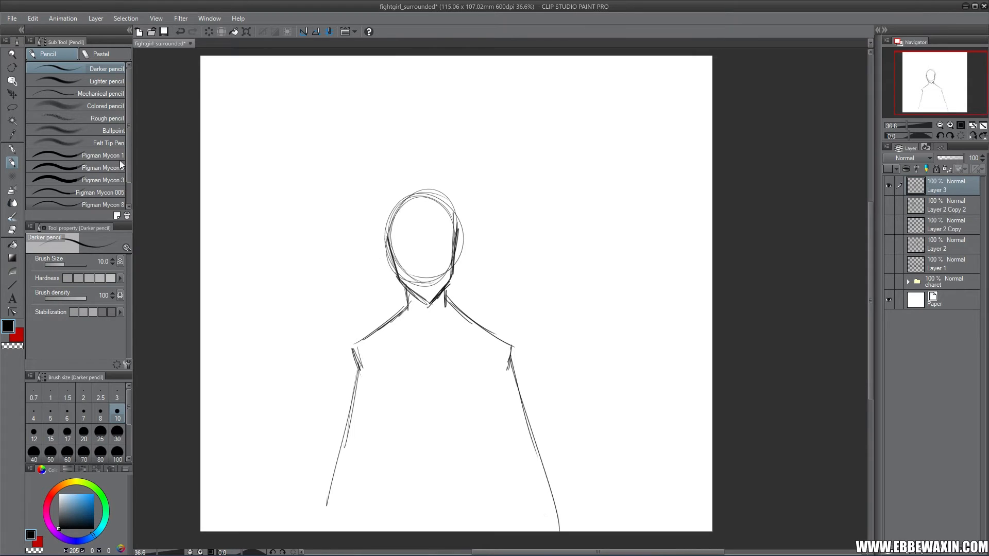
- Lasso the whole figure, scale it up to 156%, reposition it on the canvas, apply the transform and deselect
{"action": "key", "text": "m"}
{"action": "mouse_move", "coordinate": [406, 149]}
{"action": "left_mouse_down"}
{"action": "mouse_move", "coordinate": [267, 333]}
{"action": "mouse_move", "coordinate": [627, 500]}
{"action": "mouse_move", "coordinate": [410, 128]}
{"action": "left_mouse_up"}
{"action": "left_click", "coordinate": [484, 521]}
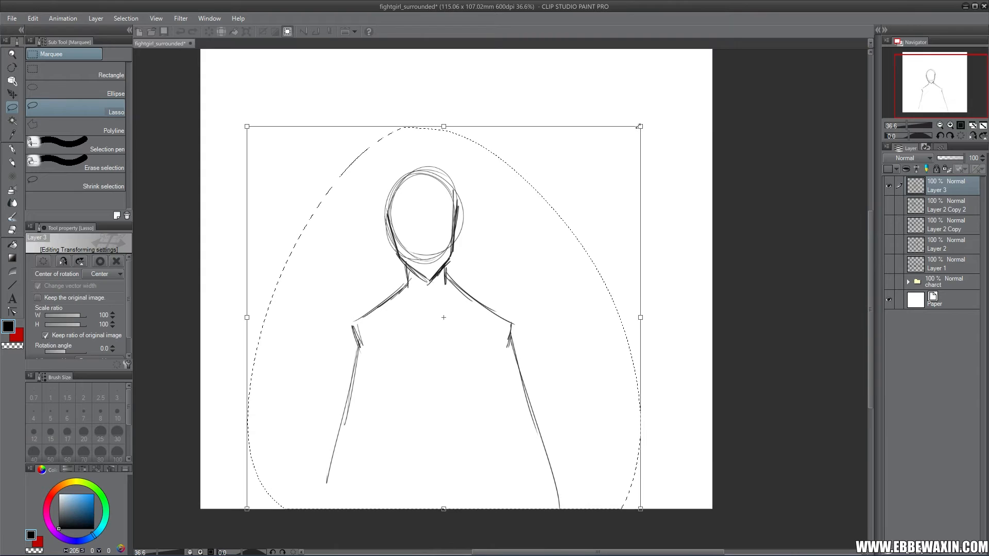
{"action": "left_click_drag", "start_coordinate": [639, 127], "coordinate": [748, 46]}
{"action": "left_click_drag", "start_coordinate": [610, 170], "coordinate": [562, 241]}
{"action": "left_click_drag", "start_coordinate": [699, 95], "coordinate": [809, 22]}
{"action": "left_click_drag", "start_coordinate": [640, 153], "coordinate": [569, 265]}
{"action": "left_click", "coordinate": [12, 149]}
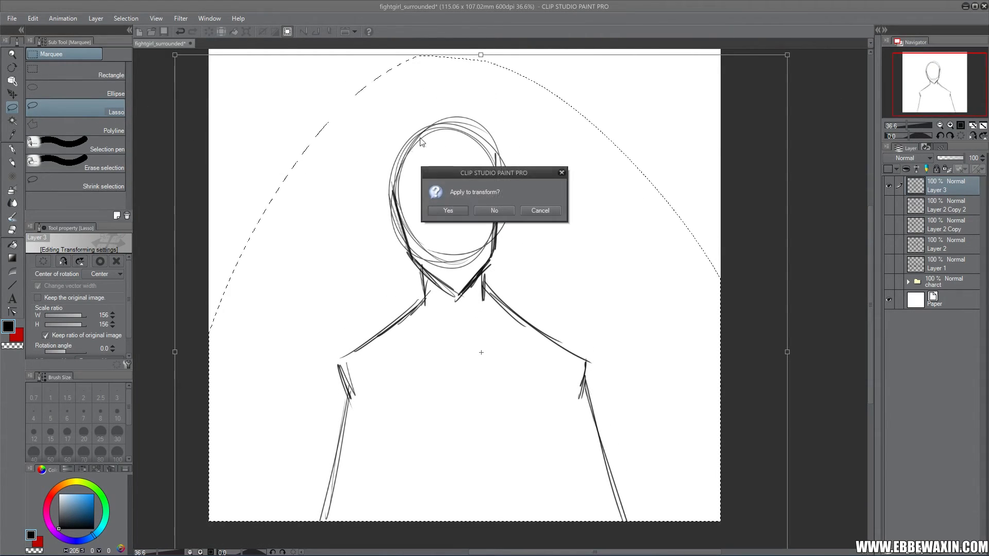
{"action": "left_click", "coordinate": [448, 211]}
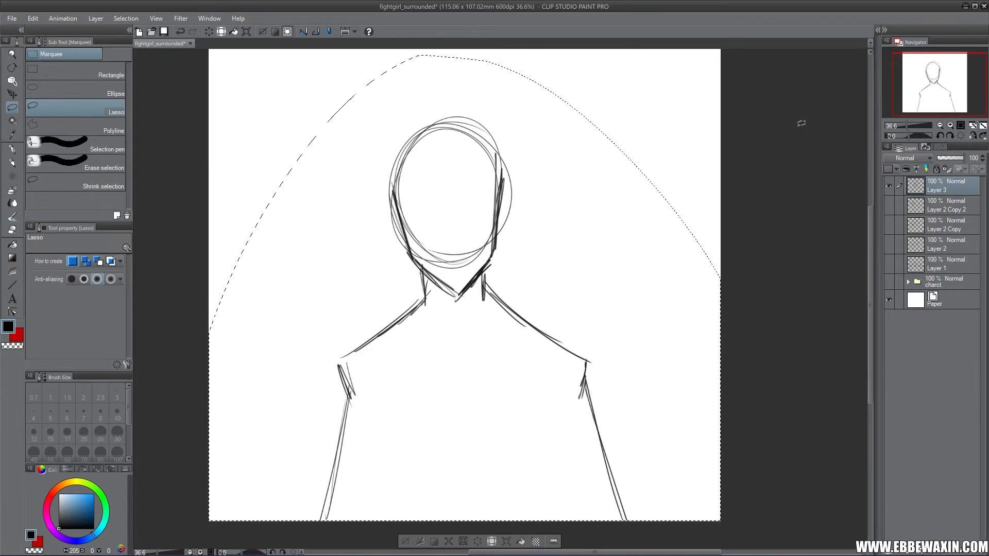
{"action": "key", "text": "ctrl+d"}
- Erase the leftover construction circle lines outside the face and across the lower face
{"action": "left_click", "coordinate": [13, 230]}
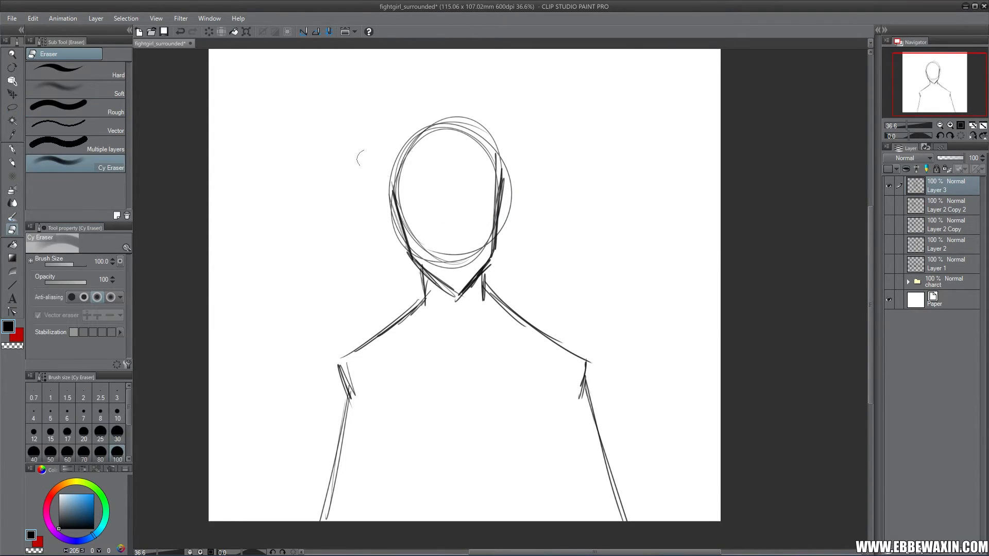
{"action": "mouse_move", "coordinate": [385, 199]}
{"action": "left_mouse_down"}
{"action": "mouse_move", "coordinate": [388, 221]}
{"action": "mouse_move", "coordinate": [383, 189]}
{"action": "mouse_move", "coordinate": [389, 216]}
{"action": "left_mouse_up"}
{"action": "mouse_move", "coordinate": [513, 182]}
{"action": "left_mouse_down"}
{"action": "mouse_move", "coordinate": [505, 244]}
{"action": "mouse_move", "coordinate": [476, 257]}
{"action": "mouse_move", "coordinate": [438, 263]}
{"action": "mouse_move", "coordinate": [410, 205]}
{"action": "mouse_move", "coordinate": [460, 262]}
{"action": "left_mouse_up"}
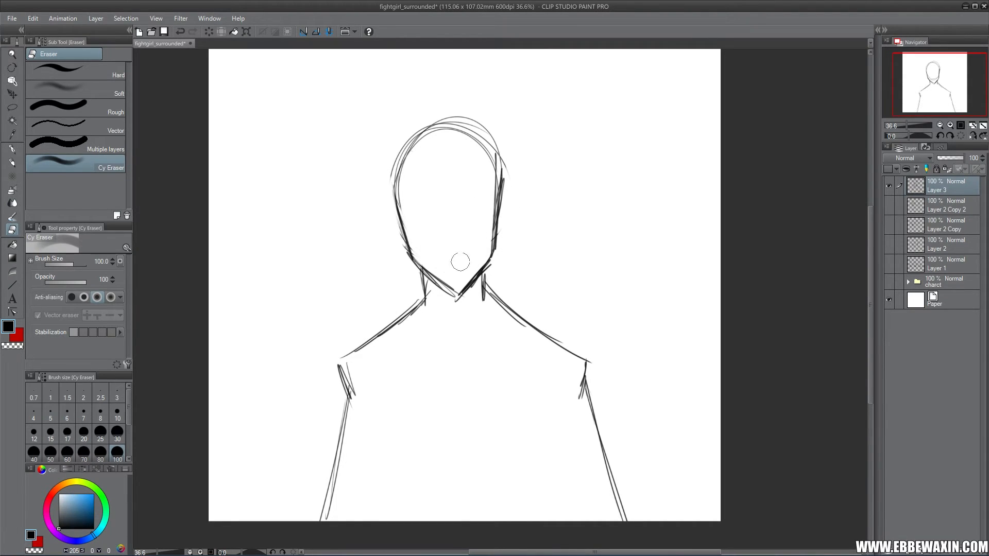
- Reinforce both shoulder lines from the neck to the upper arms with the Darker pencil
{"action": "left_click", "coordinate": [13, 162]}
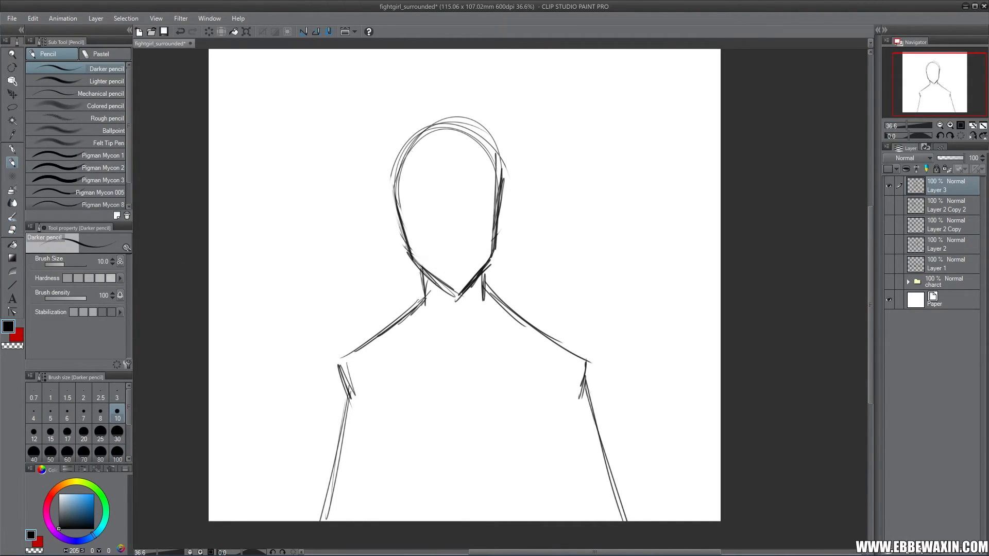
{"action": "mouse_move", "coordinate": [425, 296]}
{"action": "left_mouse_down"}
{"action": "mouse_move", "coordinate": [337, 363]}
{"action": "mouse_move", "coordinate": [347, 393]}
{"action": "left_mouse_up"}
{"action": "left_click_drag", "start_coordinate": [484, 282], "coordinate": [583, 381]}
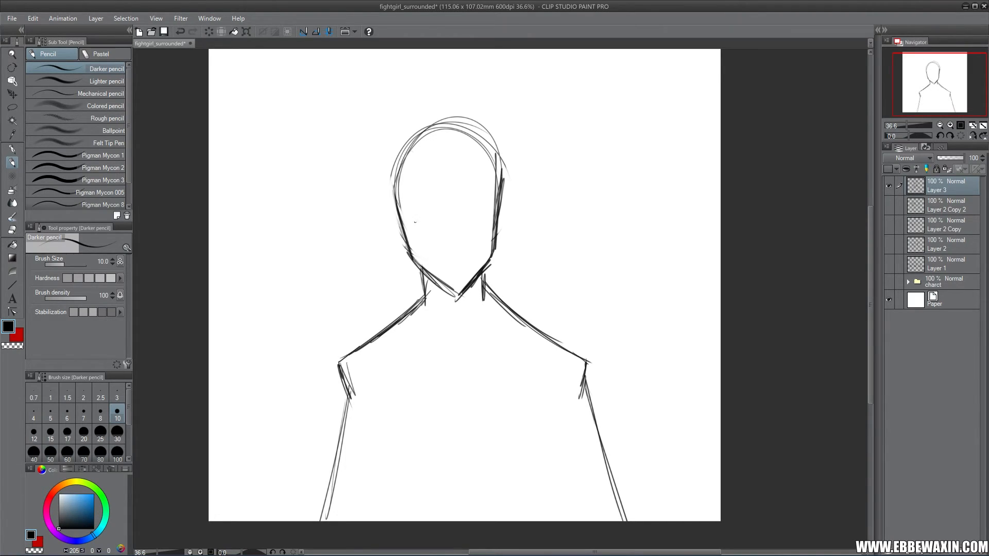
- Draw angry slanted eyes with pupils and an ear on each side of the head
{"action": "mouse_move", "coordinate": [411, 215]}
{"action": "left_mouse_down"}
{"action": "mouse_move", "coordinate": [421, 235]}
{"action": "mouse_move", "coordinate": [443, 227]}
{"action": "mouse_move", "coordinate": [413, 230]}
{"action": "mouse_move", "coordinate": [491, 214]}
{"action": "mouse_move", "coordinate": [463, 232]}
{"action": "mouse_move", "coordinate": [480, 231]}
{"action": "mouse_move", "coordinate": [489, 213]}
{"action": "left_mouse_up"}
{"action": "left_click", "coordinate": [426, 231]}
{"action": "left_click", "coordinate": [474, 224]}
{"action": "left_click_drag", "start_coordinate": [401, 220], "coordinate": [404, 242]}
{"action": "mouse_move", "coordinate": [497, 216]}
{"action": "left_mouse_down"}
{"action": "mouse_move", "coordinate": [498, 243]}
{"action": "mouse_move", "coordinate": [498, 234]}
{"action": "left_mouse_up"}
{"action": "mouse_move", "coordinate": [500, 182]}
{"action": "left_mouse_down"}
{"action": "mouse_move", "coordinate": [497, 251]}
{"action": "mouse_move", "coordinate": [501, 222]}
{"action": "mouse_move", "coordinate": [500, 242]}
{"action": "left_mouse_up"}
{"action": "mouse_move", "coordinate": [501, 212]}
{"action": "left_mouse_down"}
{"action": "mouse_move", "coordinate": [510, 230]}
{"action": "mouse_move", "coordinate": [495, 248]}
{"action": "mouse_move", "coordinate": [502, 234]}
{"action": "left_mouse_up"}
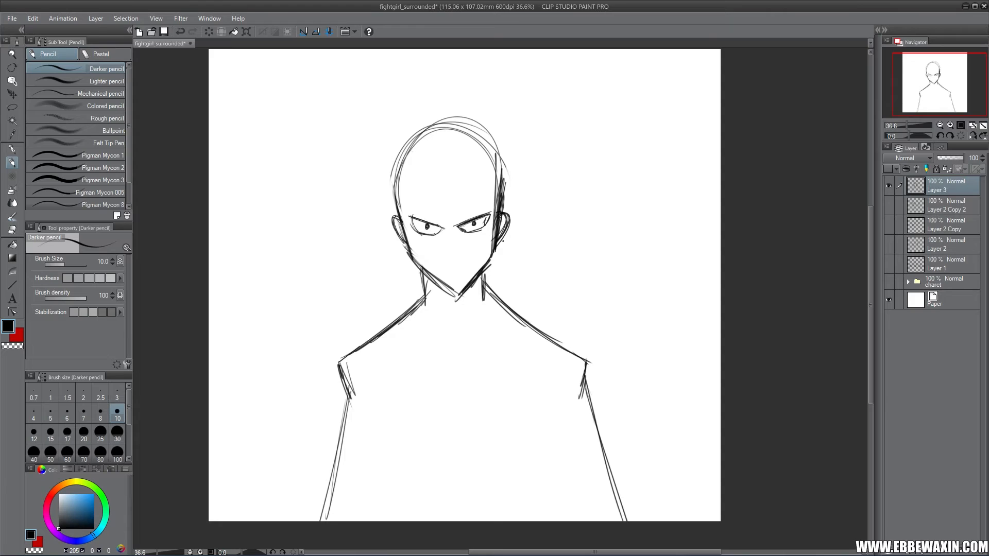
- Draw a frowning mouth and angled brows, and clean up the skull outline by erasing stray lines above it
{"action": "left_click_drag", "start_coordinate": [436, 261], "coordinate": [470, 258]}
{"action": "mouse_move", "coordinate": [419, 207]}
{"action": "left_mouse_down"}
{"action": "mouse_move", "coordinate": [446, 227]}
{"action": "mouse_move", "coordinate": [490, 200]}
{"action": "left_mouse_up"}
{"action": "left_click_drag", "start_coordinate": [425, 272], "coordinate": [423, 297]}
{"action": "mouse_move", "coordinate": [499, 198]}
{"action": "left_mouse_down"}
{"action": "mouse_move", "coordinate": [499, 159]}
{"action": "mouse_move", "coordinate": [446, 124]}
{"action": "mouse_move", "coordinate": [396, 190]}
{"action": "mouse_move", "coordinate": [415, 135]}
{"action": "left_mouse_up"}
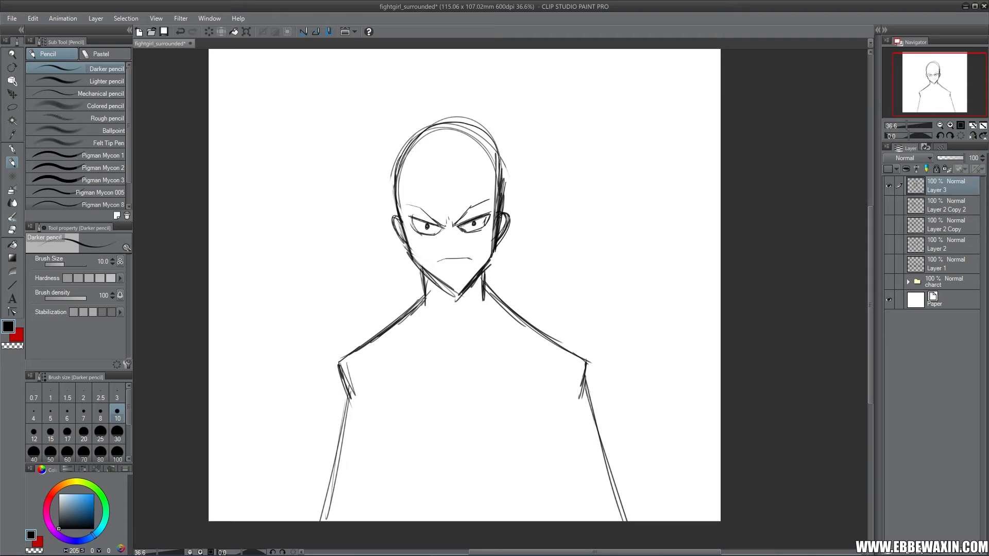
{"action": "left_click", "coordinate": [12, 229]}
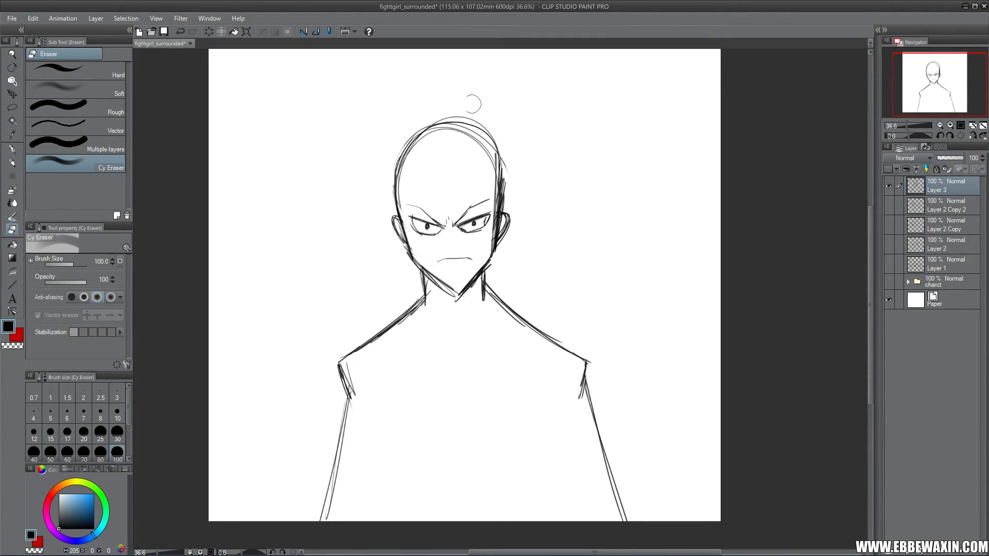
{"action": "left_click_drag", "start_coordinate": [453, 104], "coordinate": [497, 125]}
- Draw a doorway around the figure with a tall vertical line on each side and angled upper corners
{"action": "key", "text": "p"}
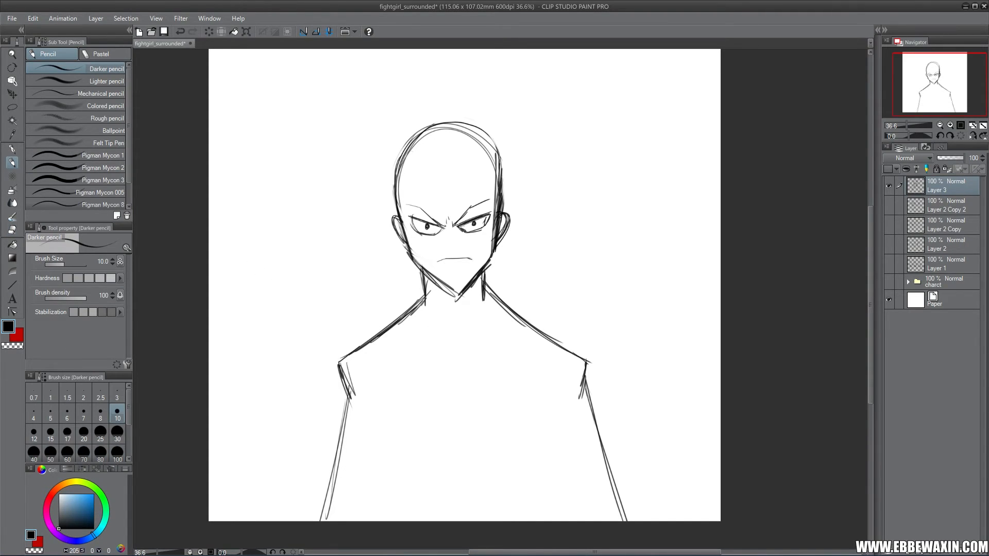
{"action": "left_click_drag", "start_coordinate": [284, 510], "coordinate": [277, 63]}
{"action": "mouse_move", "coordinate": [281, 147]}
{"action": "left_mouse_down"}
{"action": "mouse_move", "coordinate": [285, 488]}
{"action": "mouse_move", "coordinate": [283, 73]}
{"action": "left_mouse_up"}
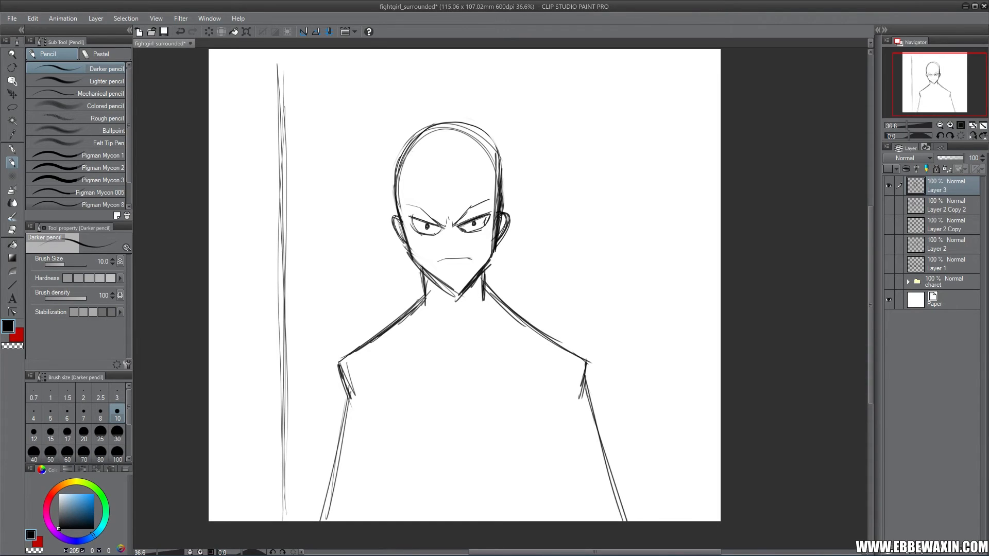
{"action": "mouse_move", "coordinate": [668, 513]}
{"action": "left_mouse_down"}
{"action": "mouse_move", "coordinate": [672, 98]}
{"action": "mouse_move", "coordinate": [671, 521]}
{"action": "mouse_move", "coordinate": [676, 59]}
{"action": "left_mouse_up"}
{"action": "left_click_drag", "start_coordinate": [943, 77], "coordinate": [940, 65]}
{"action": "left_click_drag", "start_coordinate": [700, 188], "coordinate": [655, 140]}
{"action": "mouse_move", "coordinate": [661, 140]}
{"action": "left_mouse_down"}
{"action": "mouse_move", "coordinate": [694, 165]}
{"action": "mouse_move", "coordinate": [642, 140]}
{"action": "left_mouse_up"}
{"action": "mouse_move", "coordinate": [303, 180]}
{"action": "left_mouse_down"}
{"action": "mouse_move", "coordinate": [349, 140]}
{"action": "mouse_move", "coordinate": [306, 173]}
{"action": "left_mouse_up"}
{"action": "mouse_move", "coordinate": [335, 140]}
{"action": "left_mouse_down"}
{"action": "mouse_move", "coordinate": [315, 161]}
{"action": "mouse_move", "coordinate": [306, 309]}
{"action": "left_mouse_up"}
{"action": "left_click_drag", "start_coordinate": [930, 72], "coordinate": [935, 77]}
- Select the areas outside the doorway on both sides, fill them black and deselect
{"action": "left_click", "coordinate": [12, 120]}
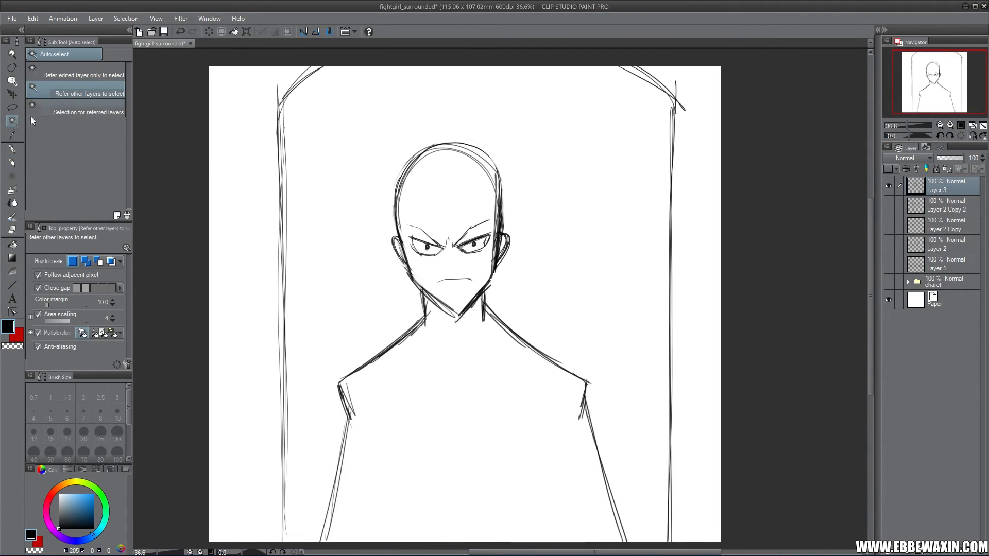
{"action": "left_click", "coordinate": [216, 161]}
{"action": "left_click", "coordinate": [299, 541]}
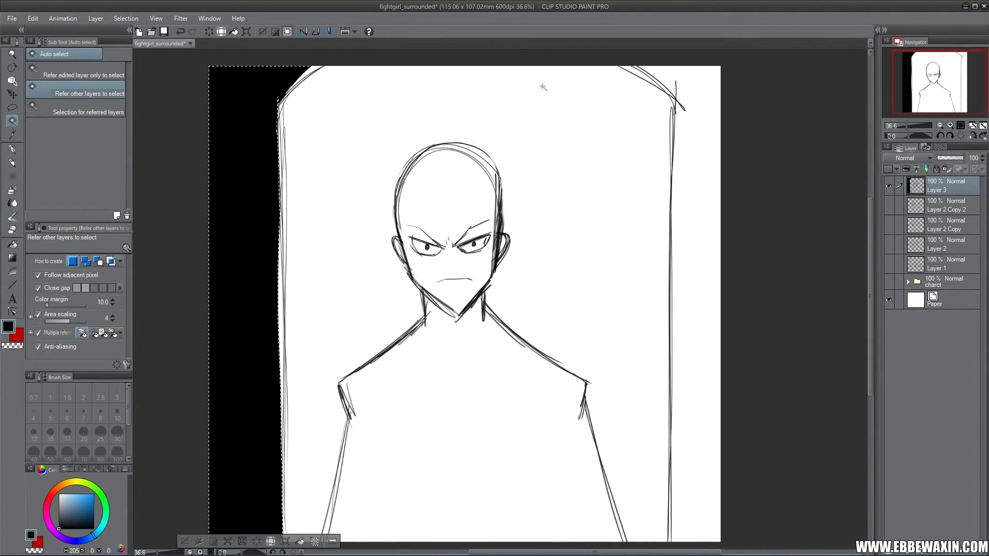
{"action": "left_click", "coordinate": [706, 105]}
{"action": "left_click", "coordinate": [719, 541]}
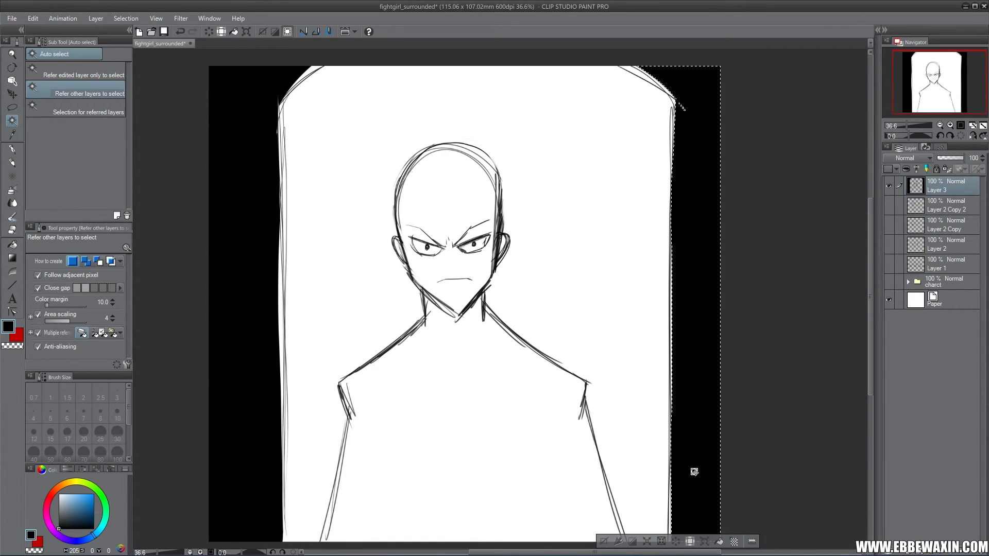
{"action": "key", "text": "m"}
{"action": "key", "text": "ctrl+d"}
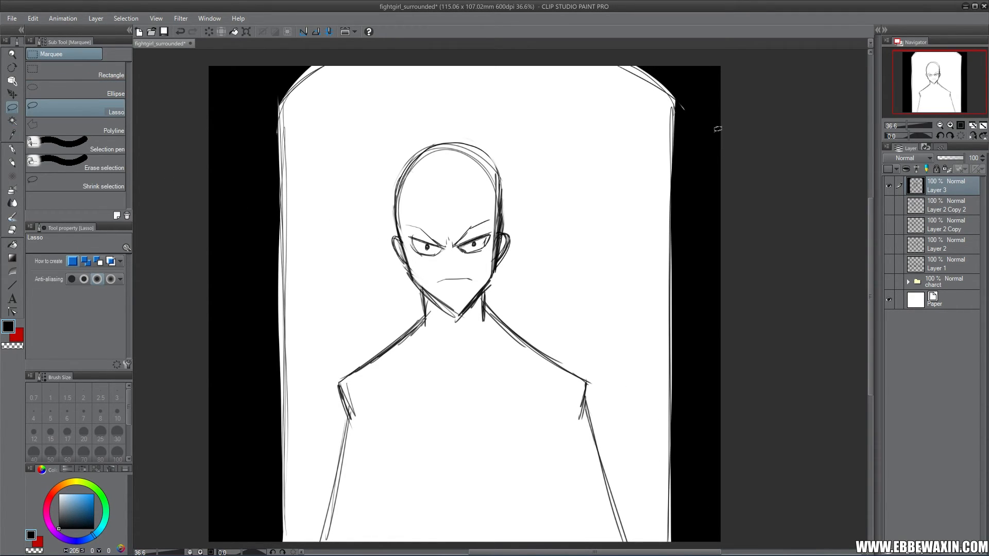
- On a new layer, auto-select the white doorway background around the figure and invert the selection
{"action": "left_click_drag", "start_coordinate": [936, 82], "coordinate": [935, 87]}
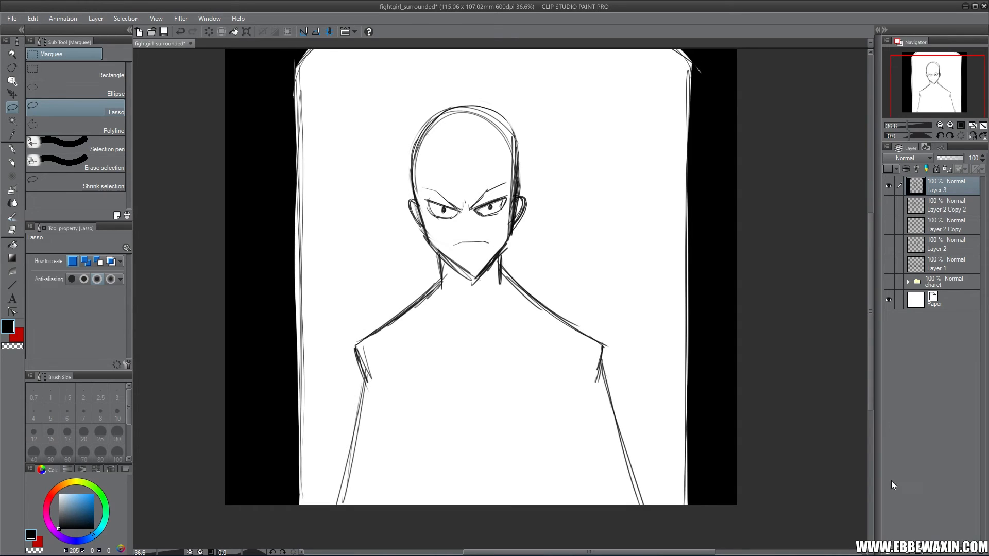
{"action": "key", "text": "ctrl+shift+n"}
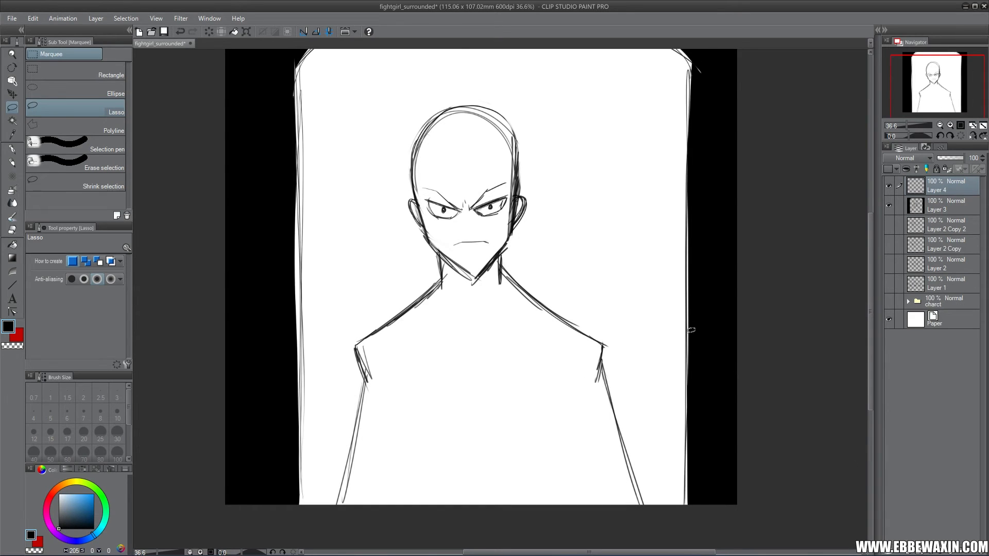
{"action": "left_click", "coordinate": [14, 121]}
{"action": "left_click", "coordinate": [615, 155]}
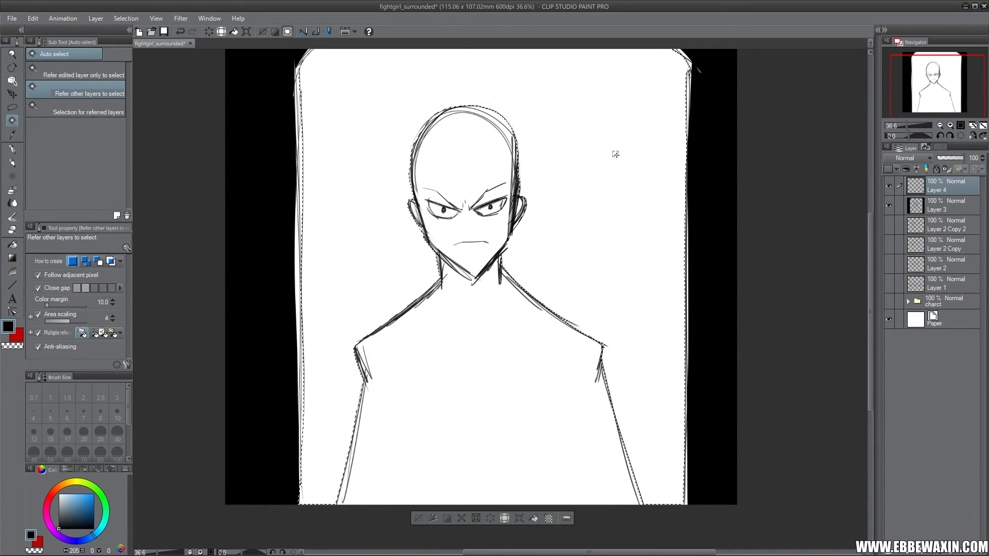
{"action": "left_click", "coordinate": [118, 19]}
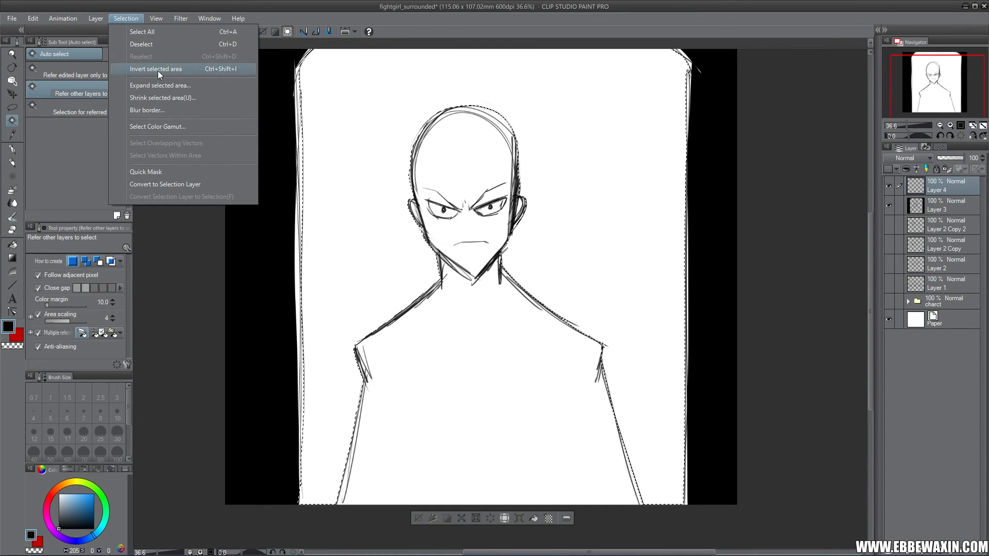
{"action": "left_click", "coordinate": [154, 67]}
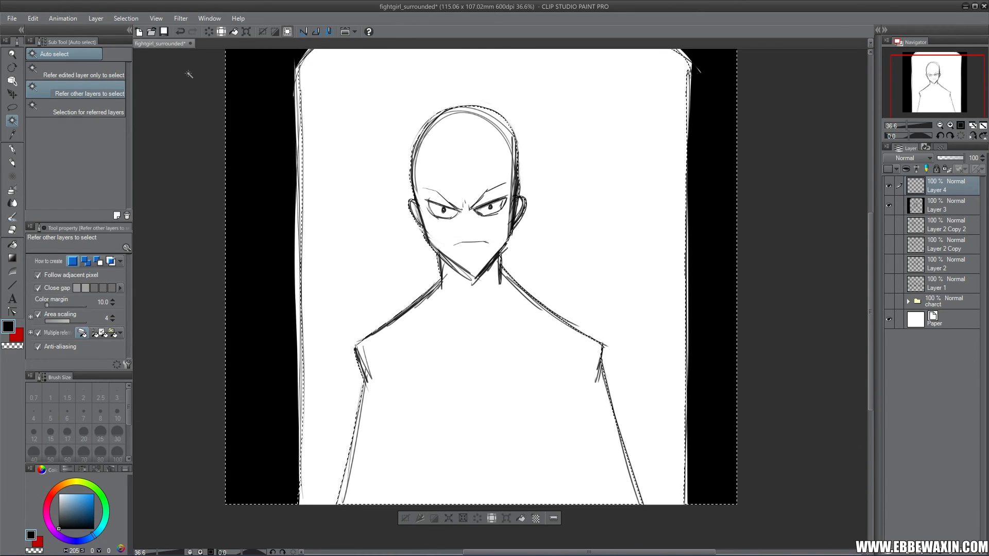
- Paint the figure into a black silhouette with the Darker pencil at size 300, then deselect
{"action": "left_click", "coordinate": [12, 163]}
{"action": "left_click", "coordinate": [117, 452]}
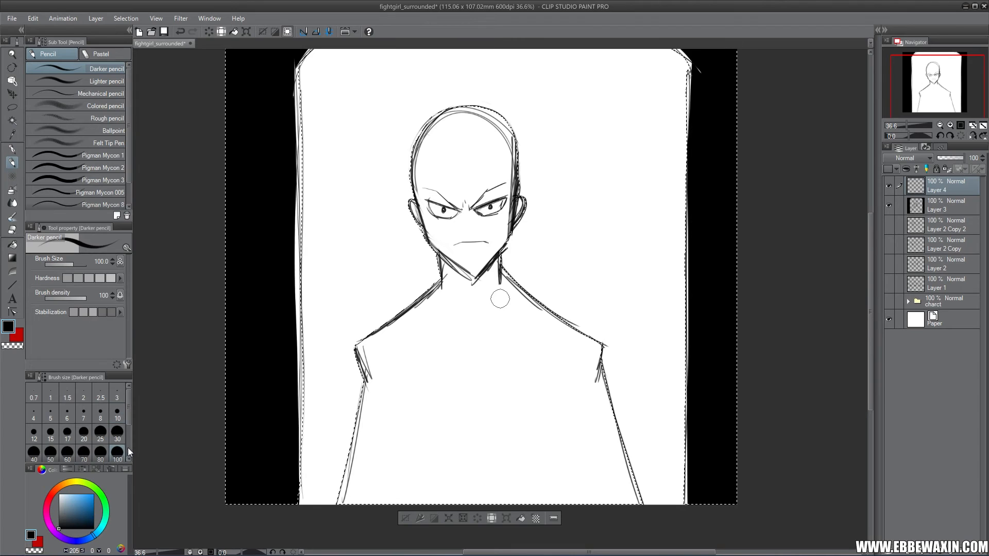
{"action": "scroll", "coordinate": [128, 418], "scroll_direction": "down", "scroll_amount": 2}
{"action": "left_click", "coordinate": [117, 436]}
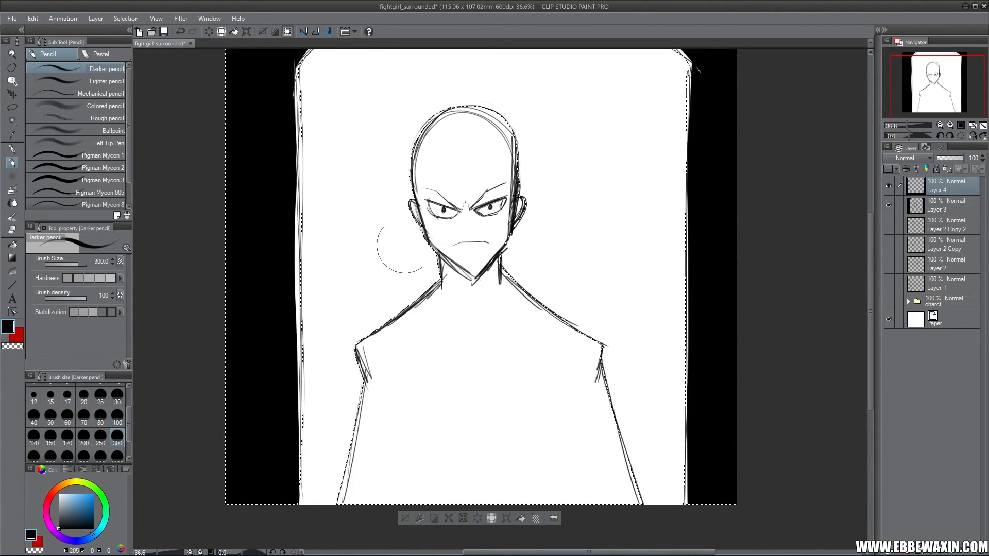
{"action": "mouse_move", "coordinate": [427, 221]}
{"action": "left_mouse_down"}
{"action": "mouse_move", "coordinate": [417, 140]}
{"action": "mouse_move", "coordinate": [462, 106]}
{"action": "mouse_move", "coordinate": [491, 125]}
{"action": "mouse_move", "coordinate": [496, 252]}
{"action": "mouse_move", "coordinate": [508, 239]}
{"action": "mouse_move", "coordinate": [497, 275]}
{"action": "mouse_move", "coordinate": [589, 350]}
{"action": "mouse_move", "coordinate": [595, 440]}
{"action": "mouse_move", "coordinate": [627, 514]}
{"action": "mouse_move", "coordinate": [636, 505]}
{"action": "mouse_move", "coordinate": [447, 275]}
{"action": "mouse_move", "coordinate": [369, 348]}
{"action": "mouse_move", "coordinate": [353, 478]}
{"action": "mouse_move", "coordinate": [407, 508]}
{"action": "mouse_move", "coordinate": [434, 499]}
{"action": "mouse_move", "coordinate": [442, 519]}
{"action": "mouse_move", "coordinate": [472, 505]}
{"action": "mouse_move", "coordinate": [502, 465]}
{"action": "mouse_move", "coordinate": [536, 462]}
{"action": "mouse_move", "coordinate": [608, 514]}
{"action": "mouse_move", "coordinate": [616, 434]}
{"action": "mouse_move", "coordinate": [491, 111]}
{"action": "mouse_move", "coordinate": [431, 144]}
{"action": "mouse_move", "coordinate": [417, 175]}
{"action": "mouse_move", "coordinate": [461, 142]}
{"action": "mouse_move", "coordinate": [361, 379]}
{"action": "mouse_move", "coordinate": [350, 492]}
{"action": "left_mouse_up"}
{"action": "left_click", "coordinate": [12, 107]}
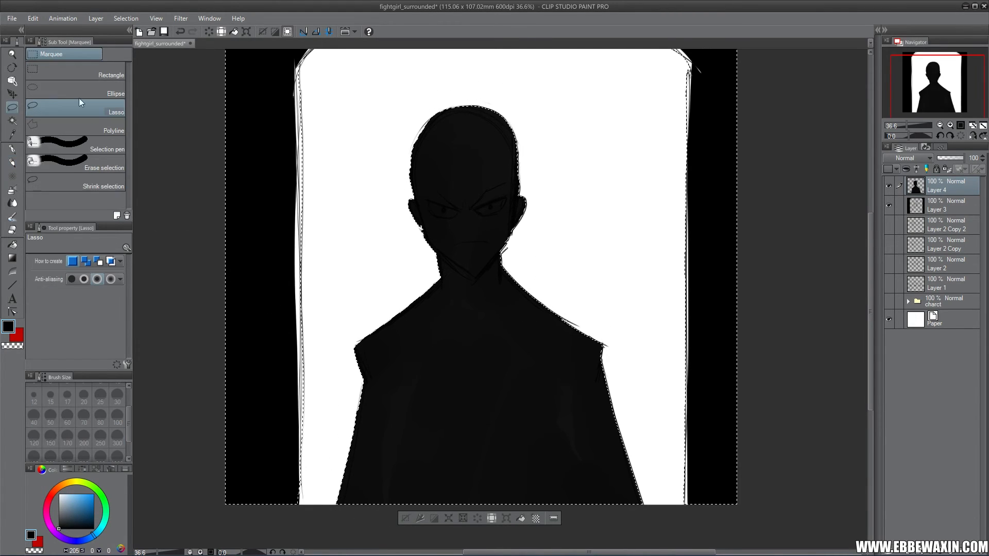
{"action": "left_click", "coordinate": [168, 114]}
{"action": "left_click", "coordinate": [12, 163]}
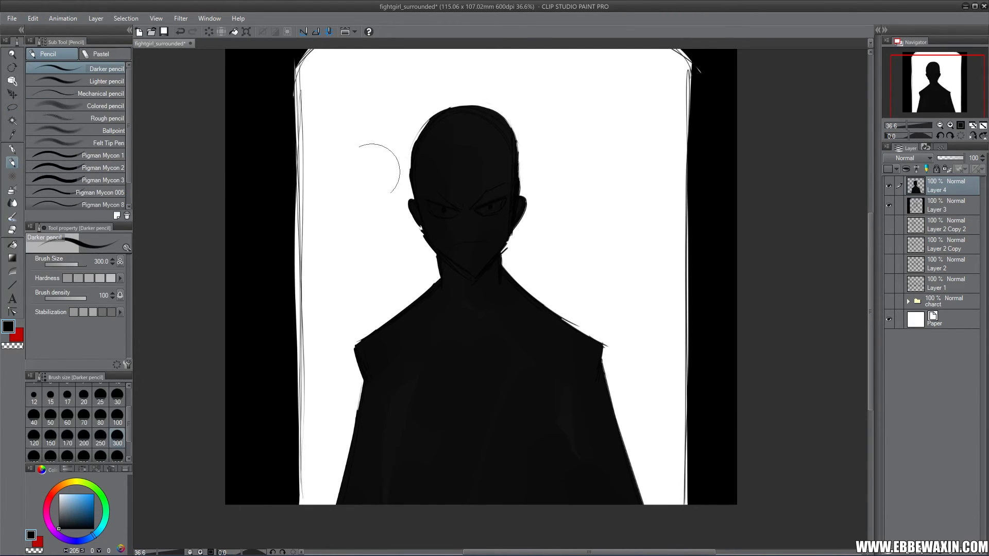
- Set the pencil size to 30 and lower the silhouette layer's opacity to 72%
{"action": "left_click", "coordinate": [117, 397]}
{"action": "left_click_drag", "start_coordinate": [950, 158], "coordinate": [957, 161]}
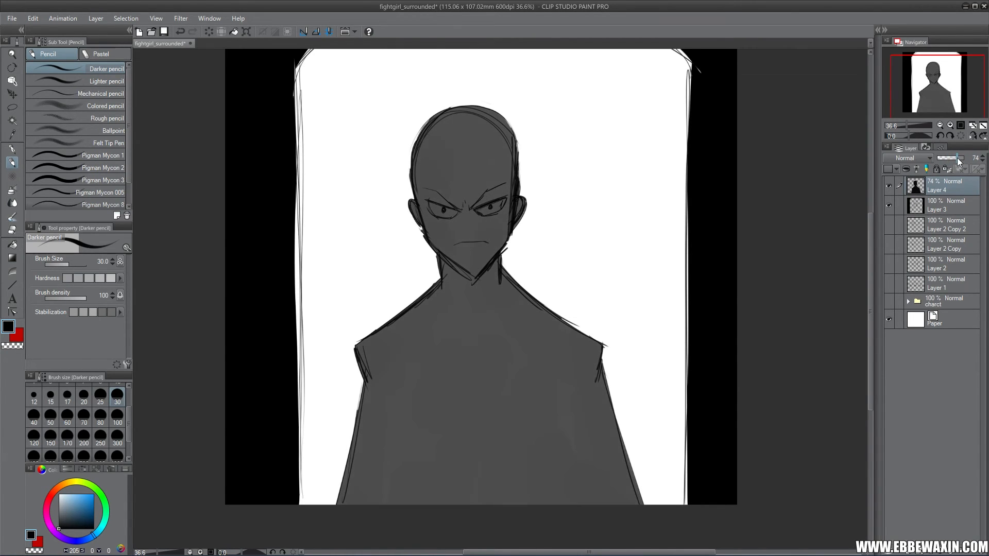
{"action": "left_click_drag", "start_coordinate": [923, 85], "coordinate": [933, 82]}
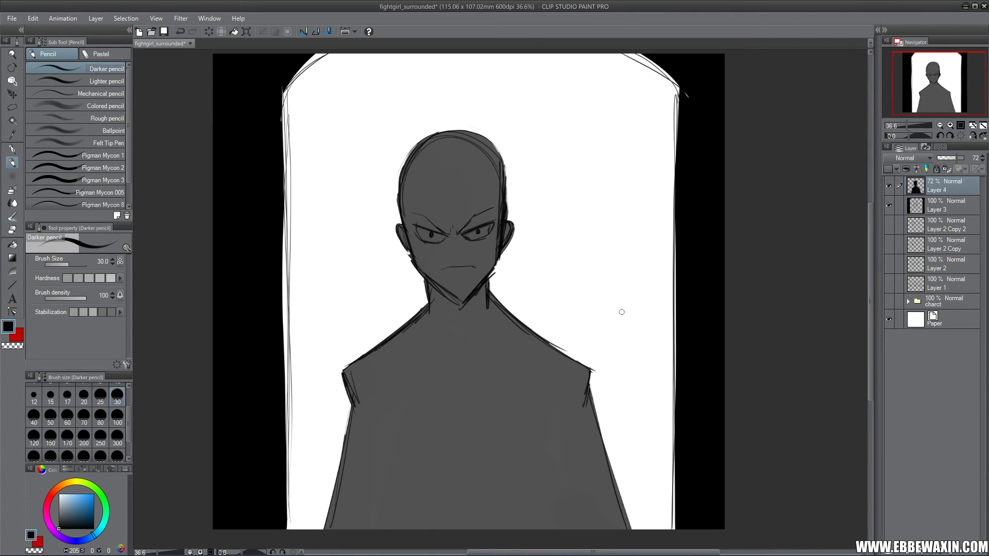
- Erase rim light into the silhouette around the skull, shoulders and outer arms with a size 100 eraser
{"action": "key", "text": "e"}
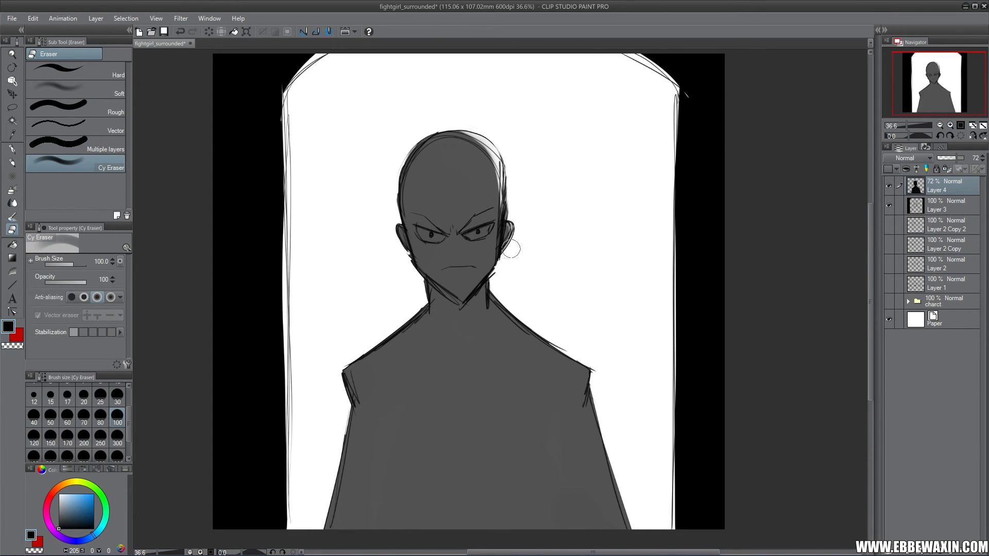
{"action": "mouse_move", "coordinate": [508, 200]}
{"action": "left_mouse_down"}
{"action": "mouse_move", "coordinate": [478, 135]}
{"action": "mouse_move", "coordinate": [503, 192]}
{"action": "mouse_move", "coordinate": [474, 146]}
{"action": "mouse_move", "coordinate": [440, 142]}
{"action": "mouse_move", "coordinate": [399, 161]}
{"action": "mouse_move", "coordinate": [393, 216]}
{"action": "mouse_move", "coordinate": [410, 149]}
{"action": "mouse_move", "coordinate": [394, 224]}
{"action": "left_mouse_up"}
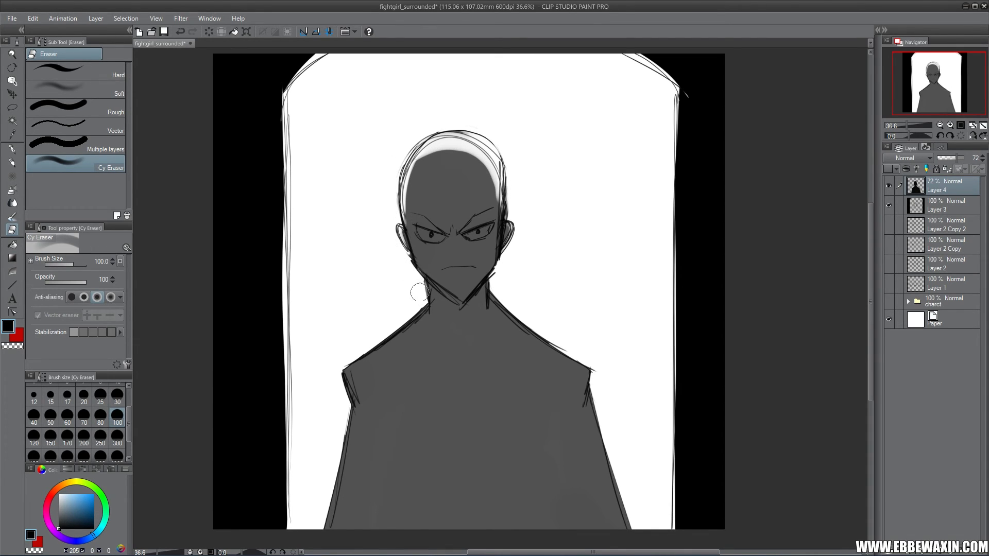
{"action": "mouse_move", "coordinate": [414, 315]}
{"action": "left_mouse_down"}
{"action": "mouse_move", "coordinate": [338, 367]}
{"action": "mouse_move", "coordinate": [346, 408]}
{"action": "mouse_move", "coordinate": [321, 528]}
{"action": "left_mouse_up"}
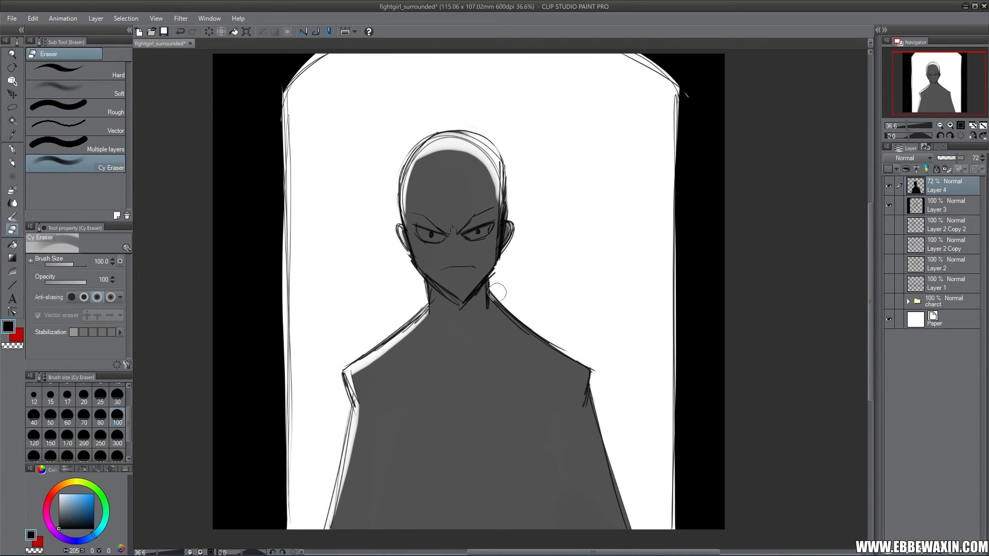
{"action": "mouse_move", "coordinate": [490, 286]}
{"action": "left_mouse_down"}
{"action": "mouse_move", "coordinate": [590, 378]}
{"action": "mouse_move", "coordinate": [624, 509]}
{"action": "left_mouse_up"}
- Erase thin rim highlights along the neck and jaw at size 30, clear the eye whites, and set the eraser to 20
{"action": "left_click", "coordinate": [118, 397]}
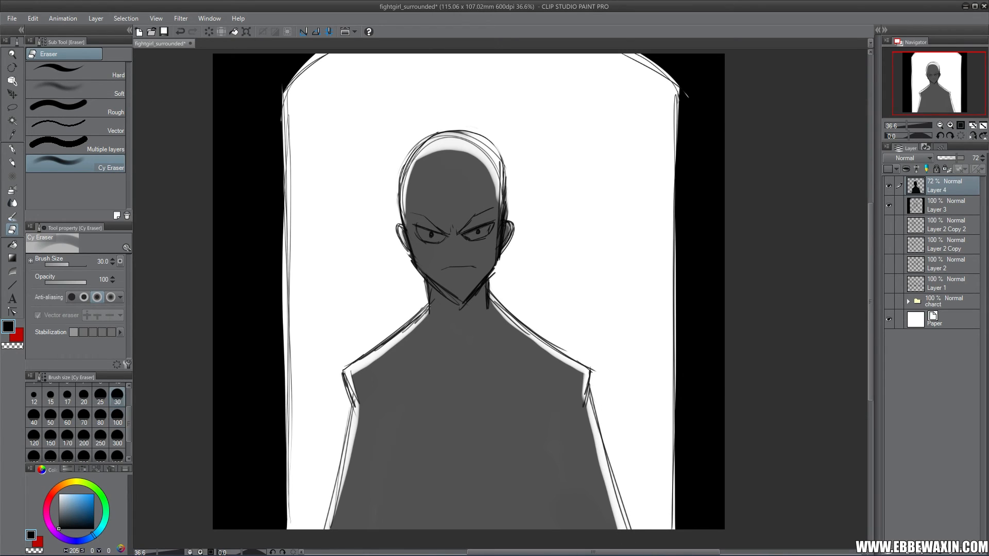
{"action": "left_click_drag", "start_coordinate": [428, 281], "coordinate": [431, 315]}
{"action": "left_click_drag", "start_coordinate": [485, 285], "coordinate": [486, 315]}
{"action": "mouse_move", "coordinate": [499, 221]}
{"action": "left_mouse_down"}
{"action": "mouse_move", "coordinate": [495, 264]}
{"action": "mouse_move", "coordinate": [460, 302]}
{"action": "left_mouse_up"}
{"action": "mouse_move", "coordinate": [405, 237]}
{"action": "left_mouse_down"}
{"action": "mouse_move", "coordinate": [413, 262]}
{"action": "mouse_move", "coordinate": [460, 297]}
{"action": "left_mouse_up"}
{"action": "mouse_move", "coordinate": [420, 237]}
{"action": "left_mouse_down"}
{"action": "mouse_move", "coordinate": [428, 238]}
{"action": "mouse_move", "coordinate": [418, 229]}
{"action": "mouse_move", "coordinate": [438, 240]}
{"action": "mouse_move", "coordinate": [486, 228]}
{"action": "left_mouse_up"}
{"action": "left_click", "coordinate": [82, 397]}
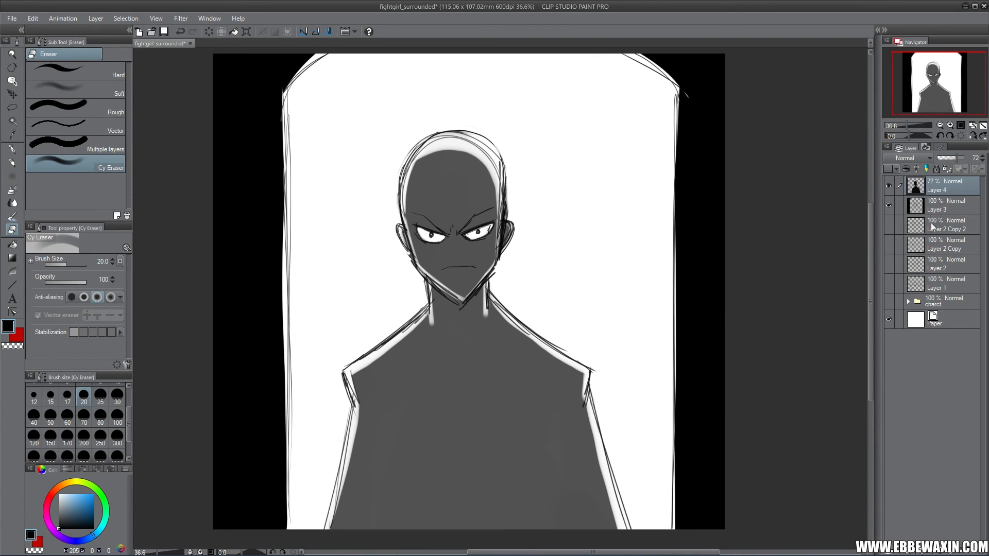
- Raise the silhouette layer's opacity to 89%
{"action": "left_click_drag", "start_coordinate": [956, 158], "coordinate": [962, 162]}
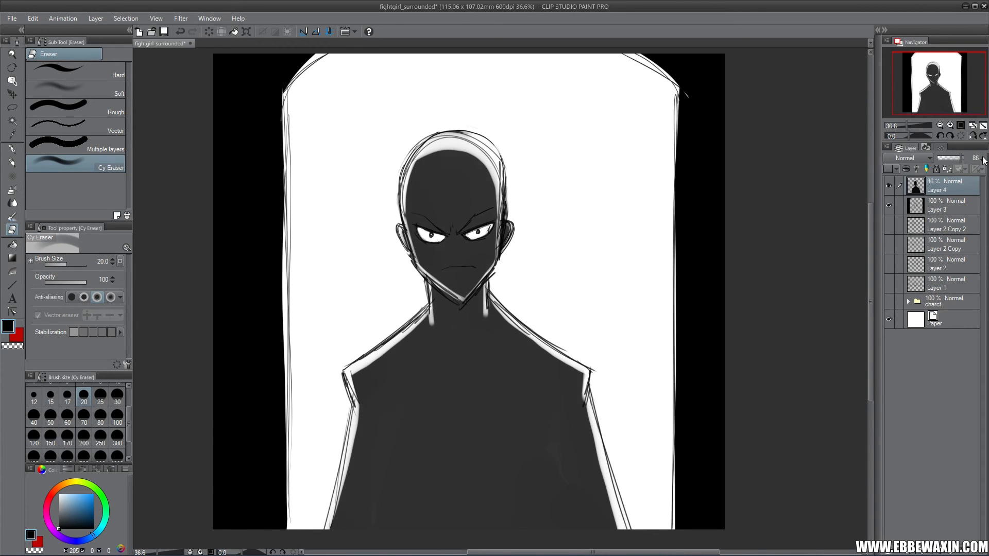
{"action": "left_click", "coordinate": [983, 157]}
{"action": "left_click", "coordinate": [983, 158]}
{"action": "left_click", "coordinate": [983, 157]}
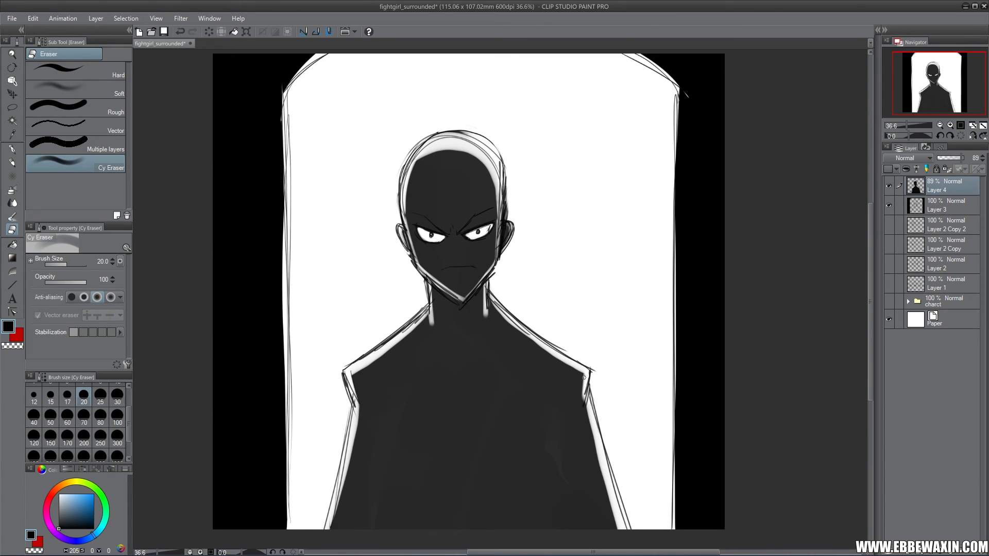
- Erase short rim highlights at both upper arms below the shoulders and on one ear
{"action": "mouse_move", "coordinate": [584, 377]}
{"action": "left_mouse_down"}
{"action": "mouse_move", "coordinate": [575, 414]}
{"action": "mouse_move", "coordinate": [584, 394]}
{"action": "left_mouse_up"}
{"action": "left_click_drag", "start_coordinate": [350, 376], "coordinate": [364, 414]}
{"action": "left_click_drag", "start_coordinate": [506, 226], "coordinate": [508, 232]}
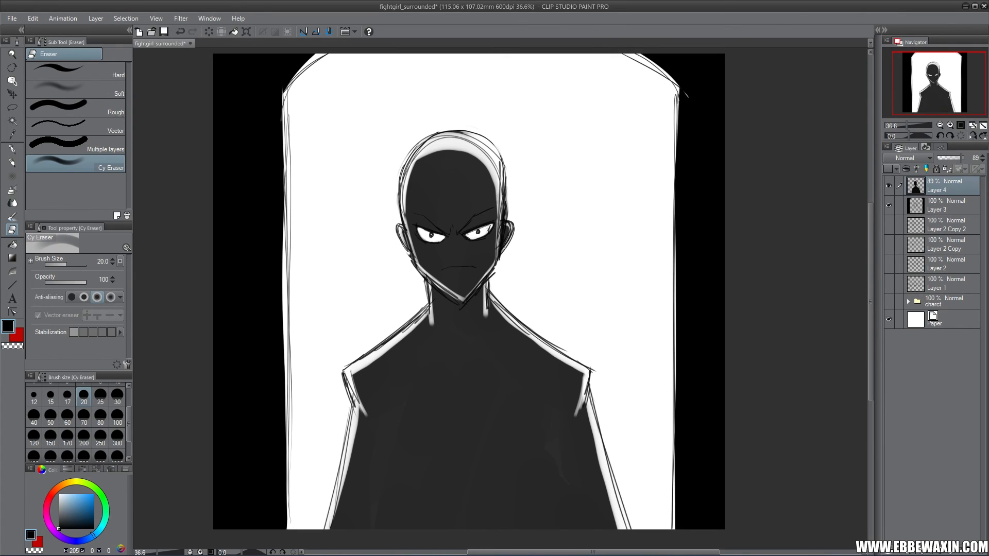